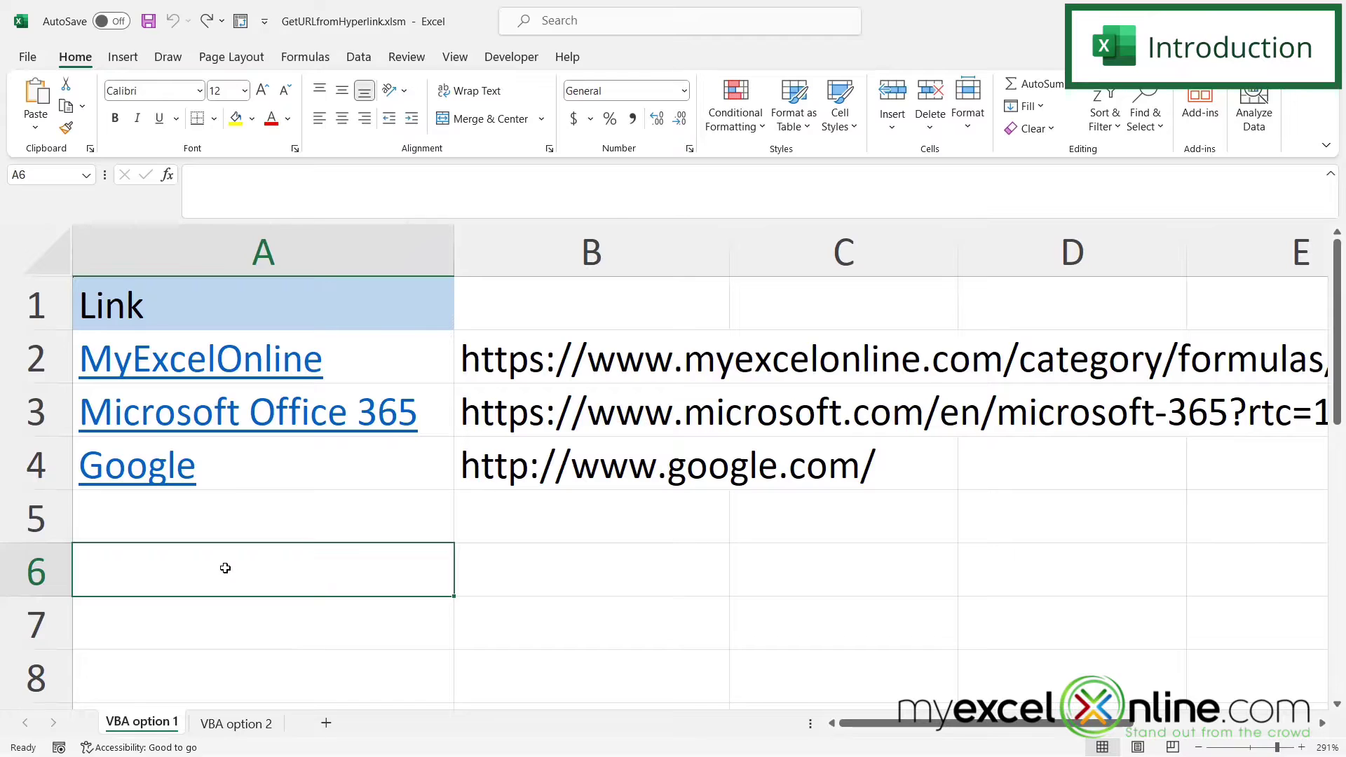
# Switch to the Link list sheet, where column B beside the hyperlinks is still empty
pyautogui.hotkey('ctrl', 'pagedown')
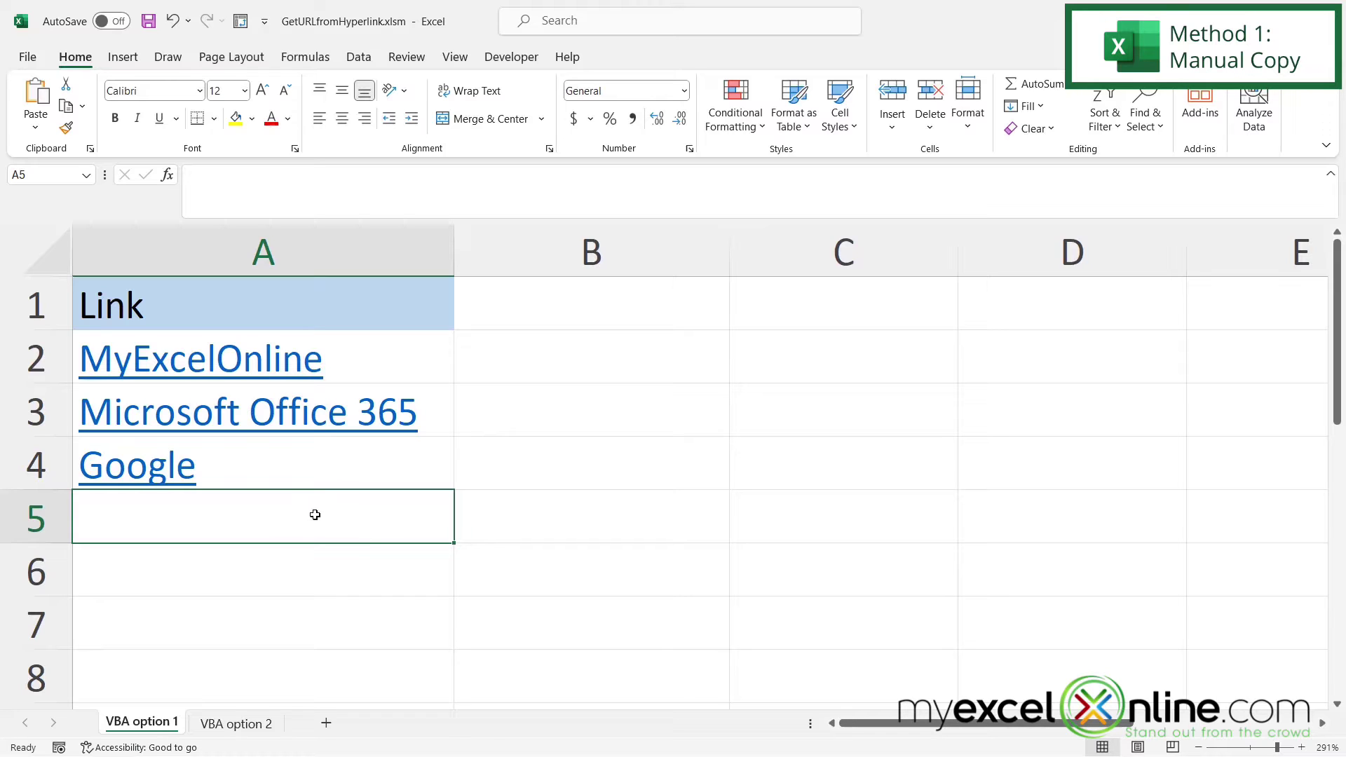
# Follow the MyExcelOnline link and copy the formulas page's web address in Brave
pyautogui.click(223, 371)
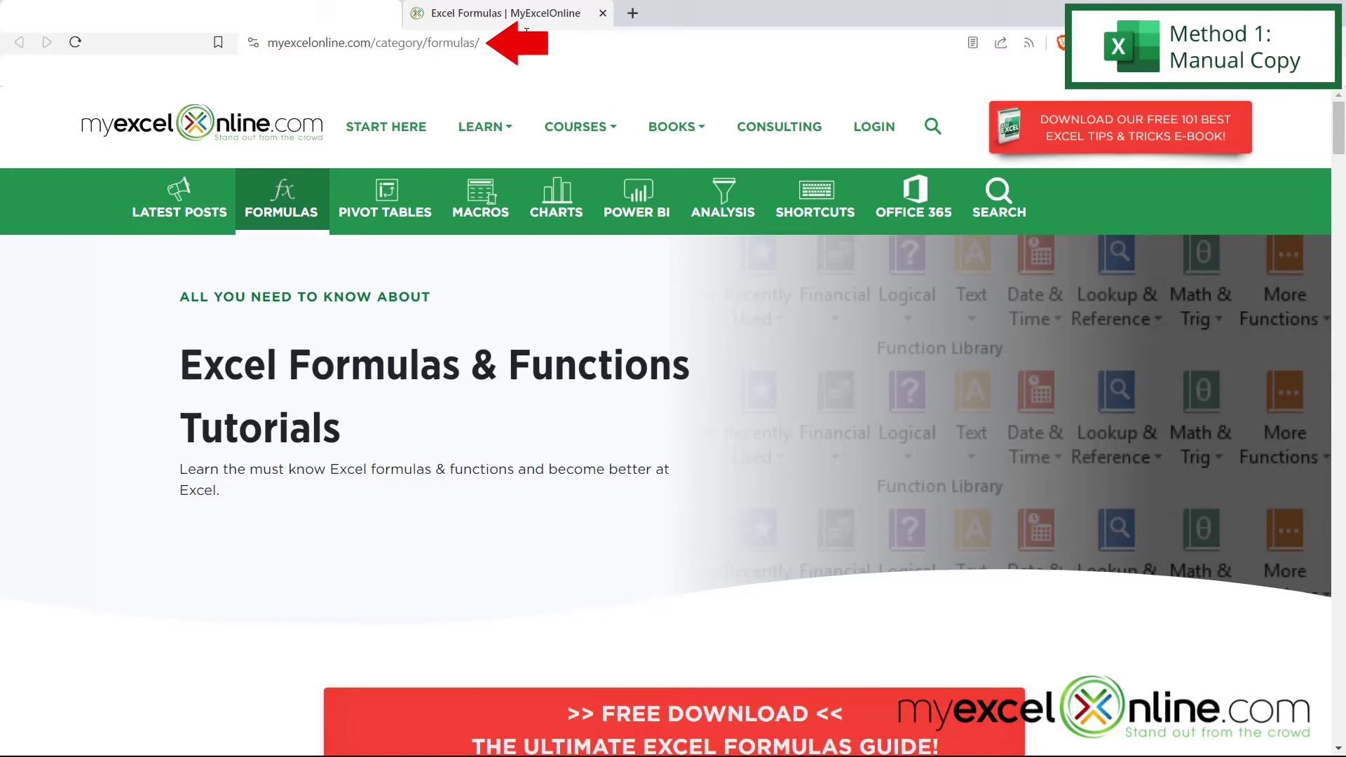
pyautogui.click(294, 37)
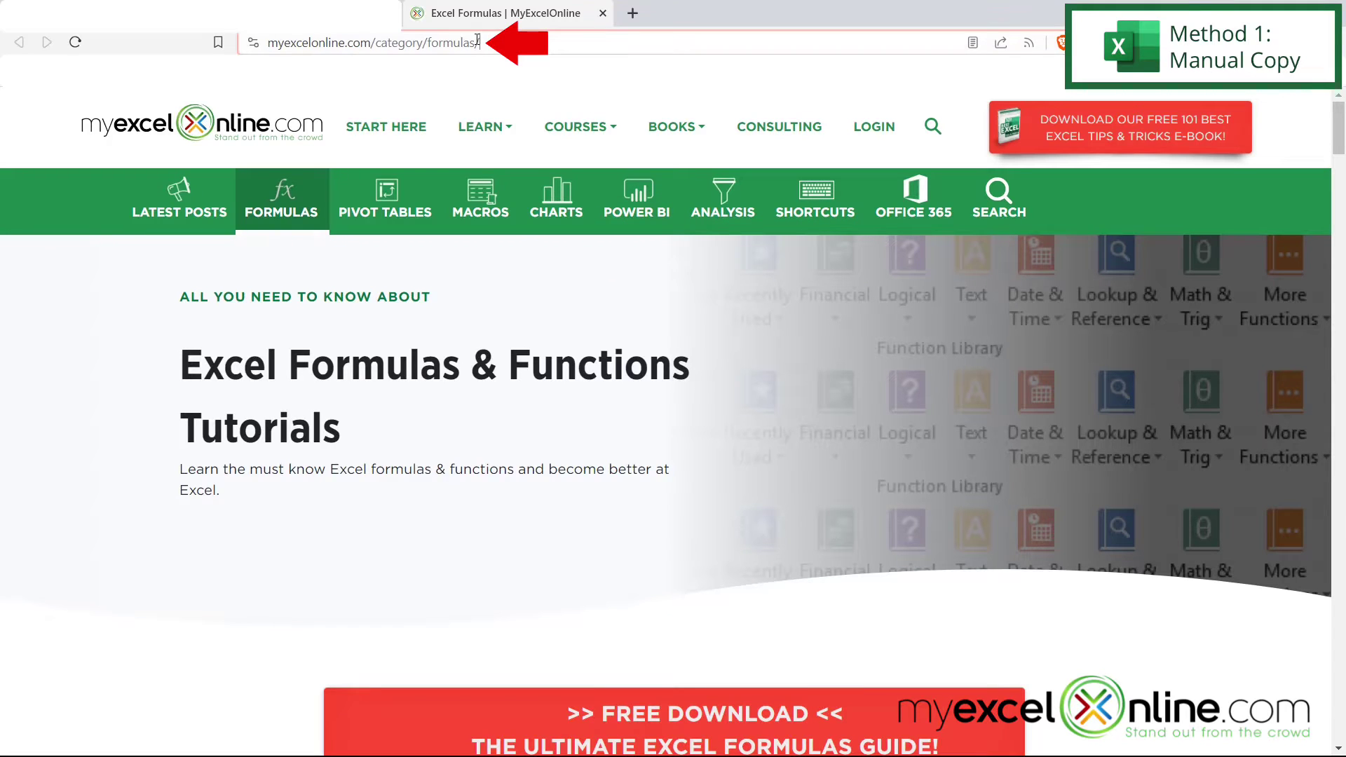
pyautogui.hotkey('ctrl', 'c')
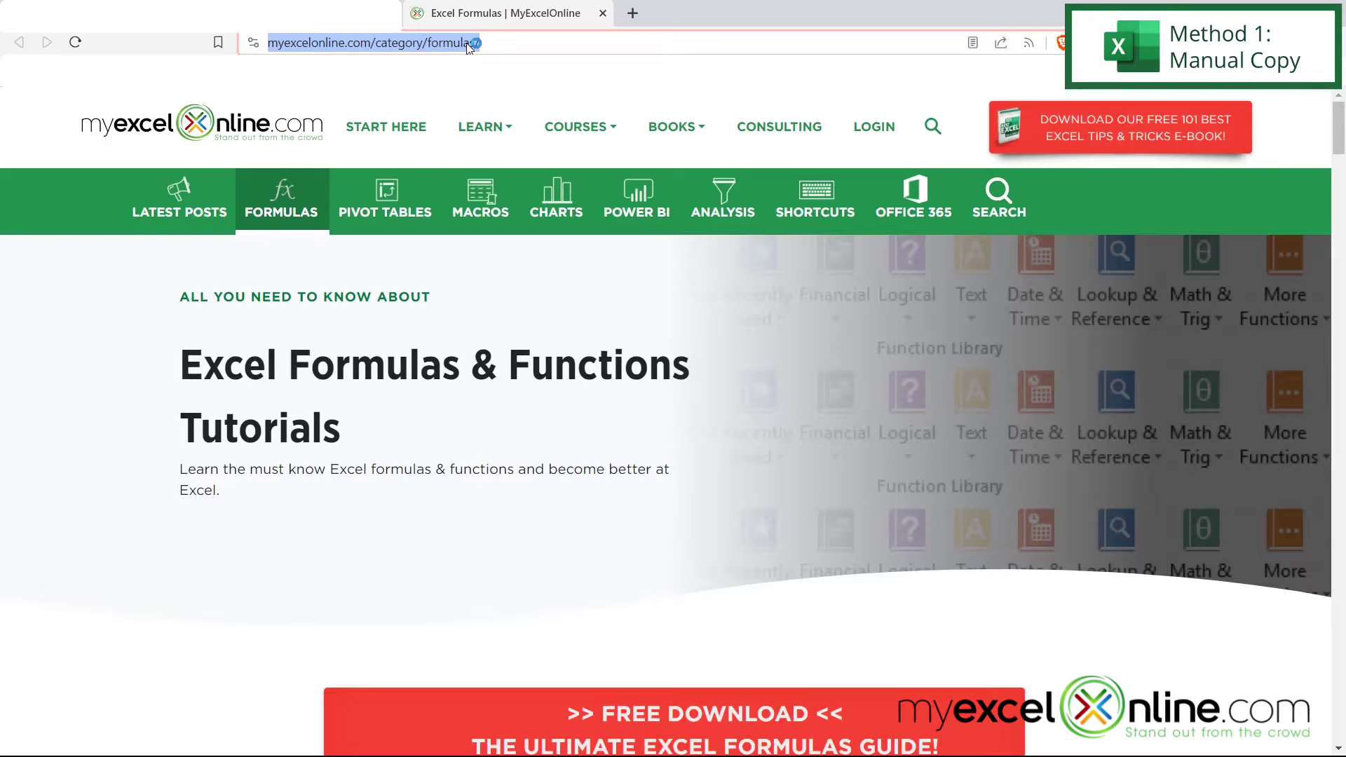
pyautogui.rightClick(470, 46)
pyautogui.click(526, 126)
pyautogui.moveTo(485, 126)
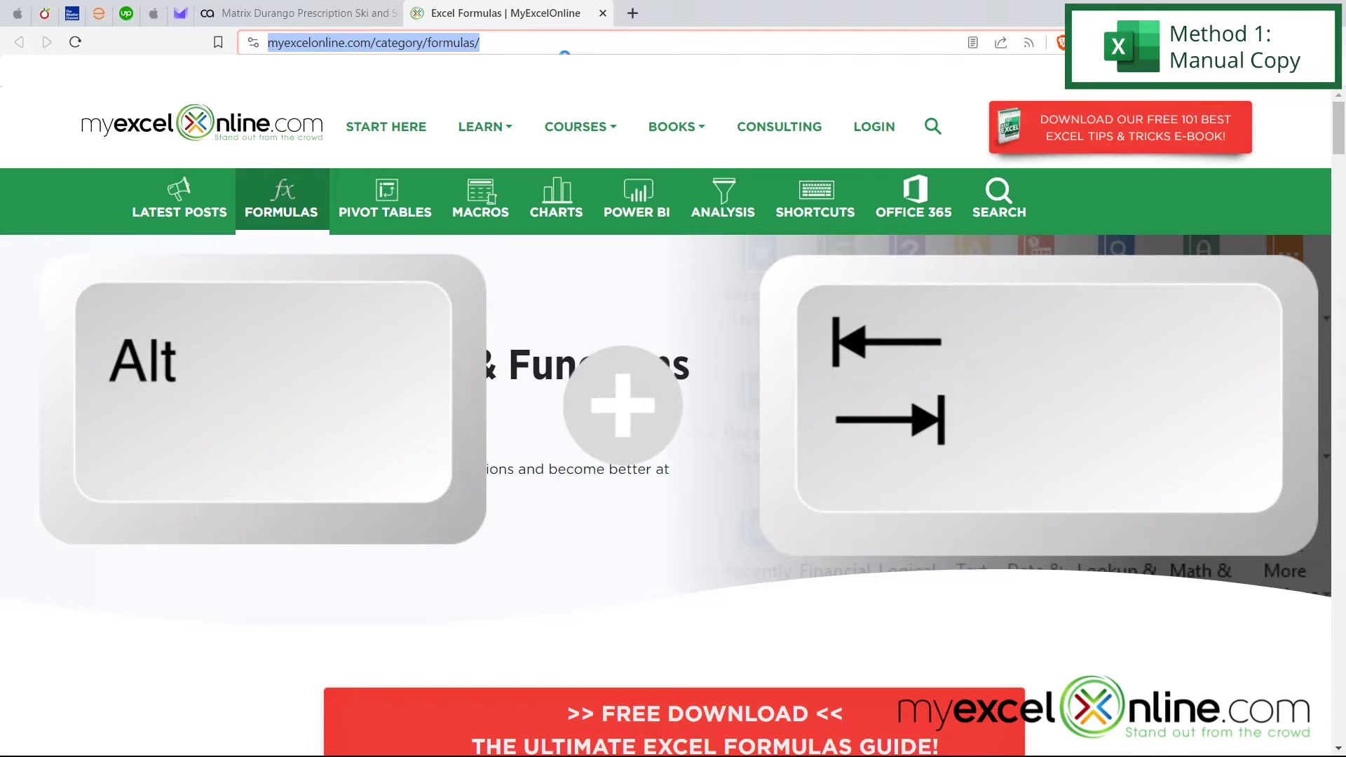
# Back in Excel, paste the formulas page address into B2 as text only
pyautogui.hotkey('alt', 'Tab')
pyautogui.rightClick(498, 363)
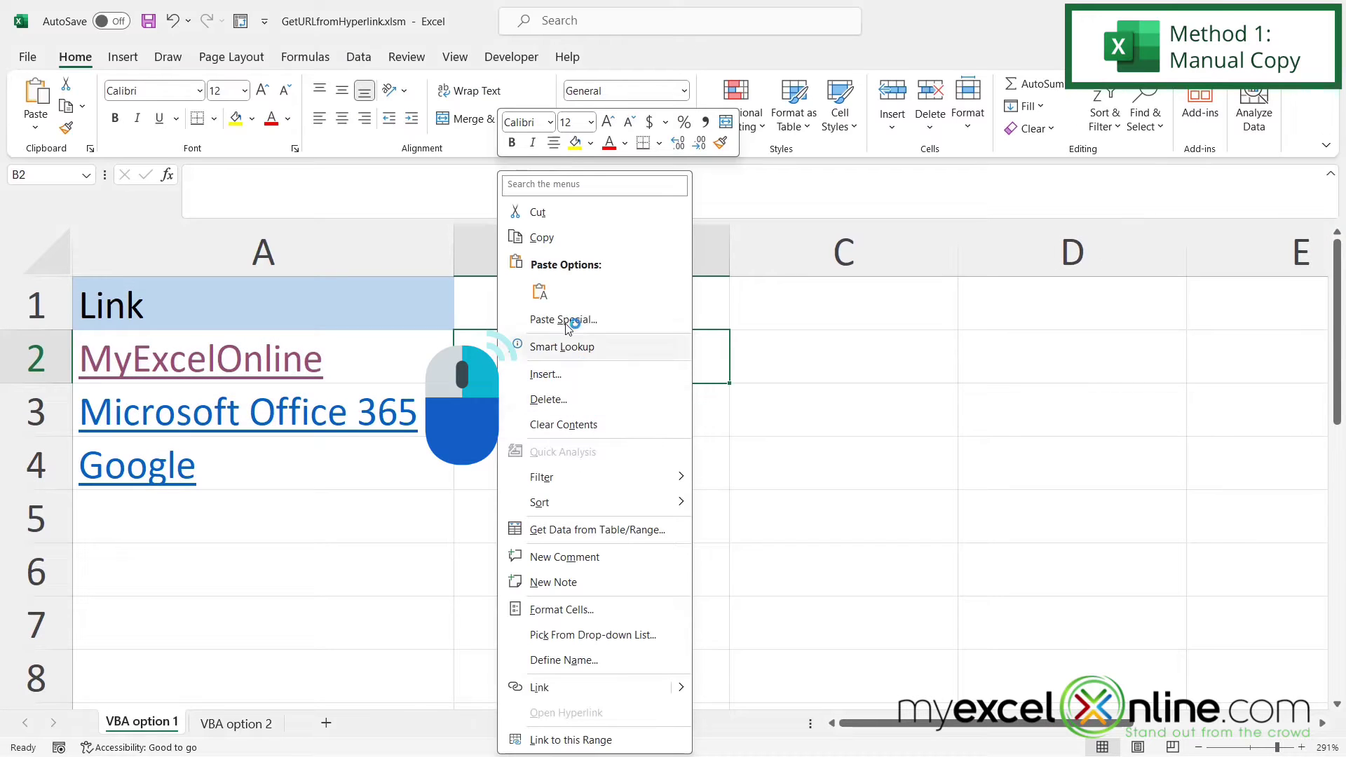
pyautogui.click(540, 292)
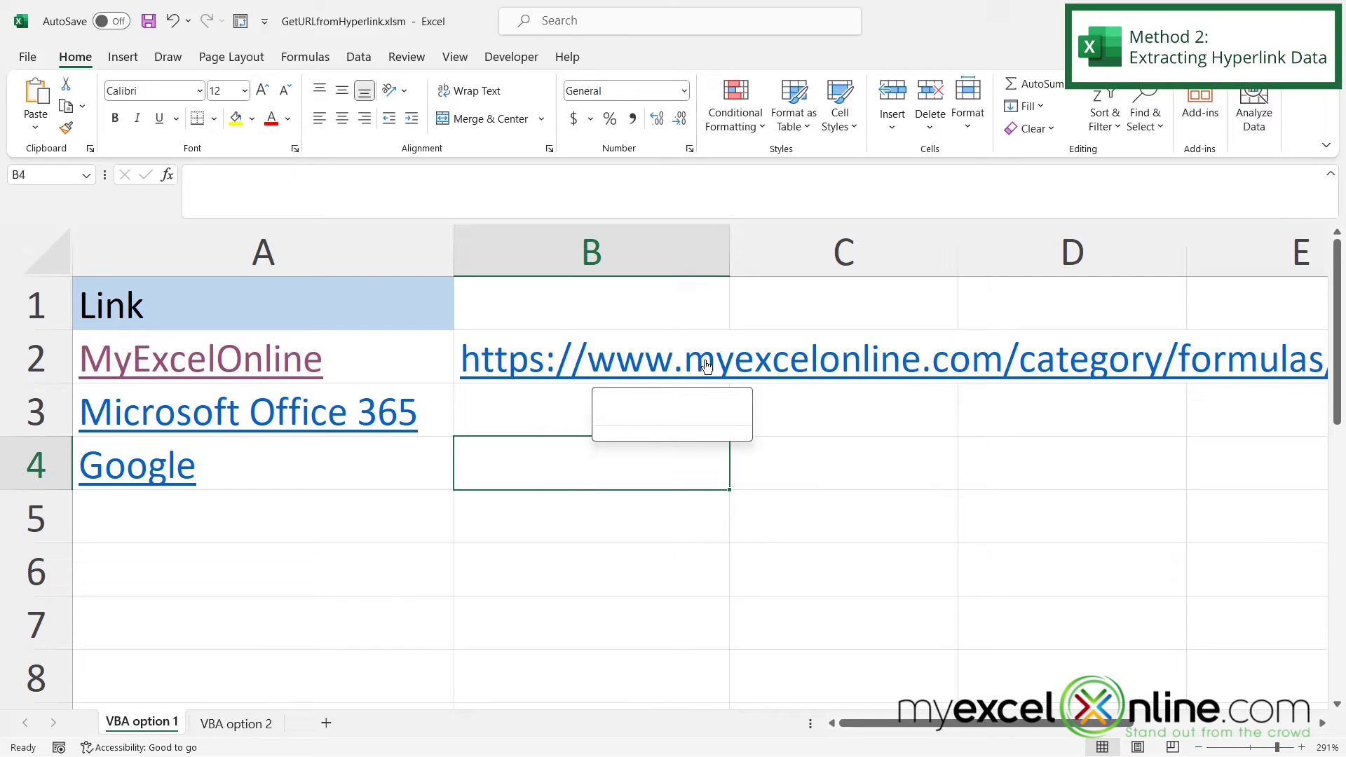
# After testing B2's new link, copy its full URL from the formula bar
pyautogui.click(535, 364)
pyautogui.moveTo(723, 200)
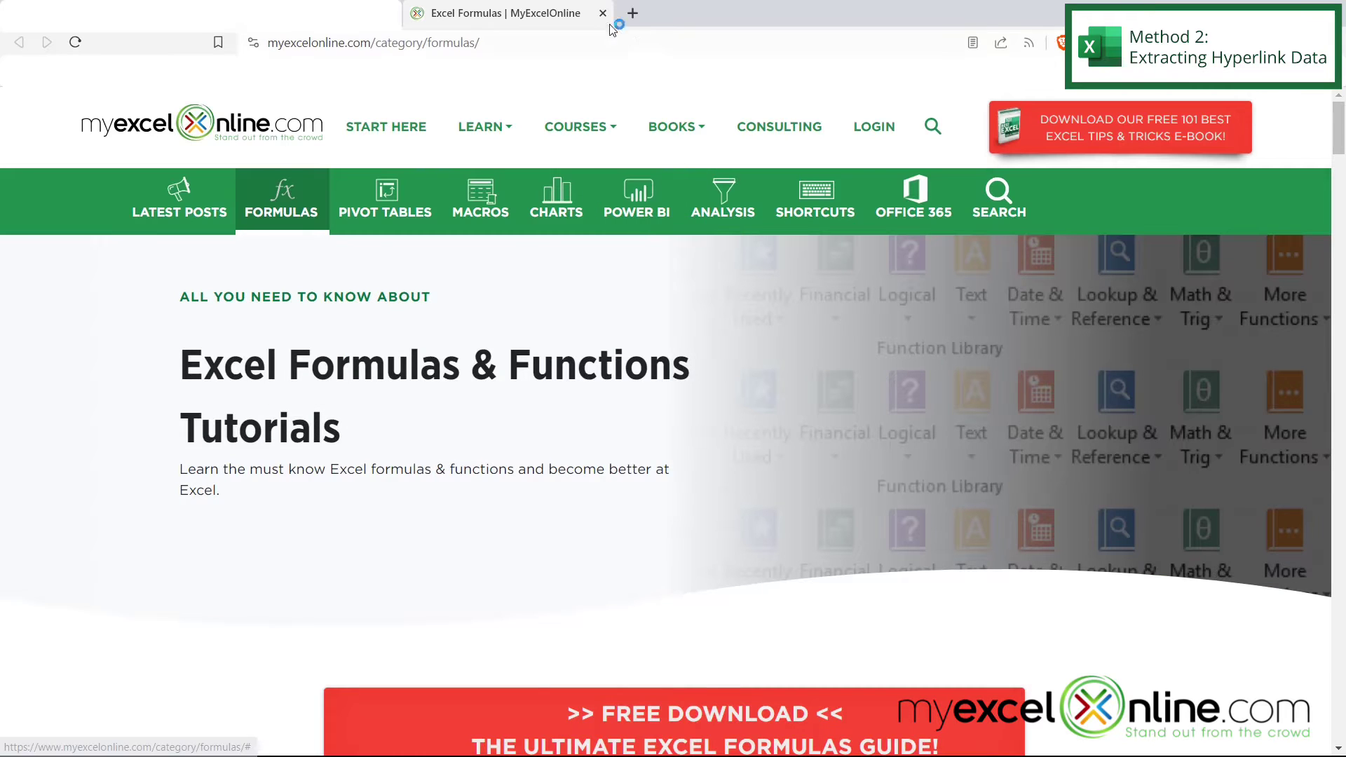
pyautogui.click(603, 13)
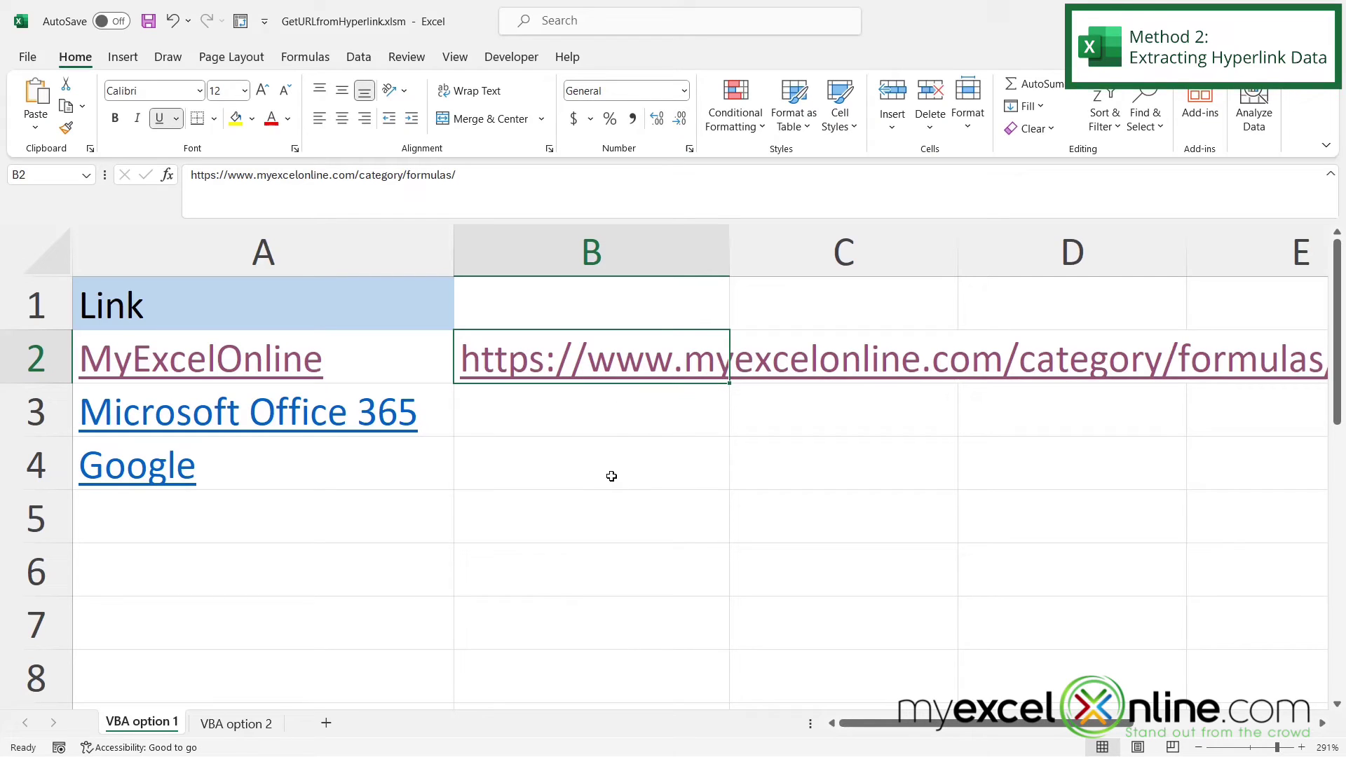
pyautogui.click(512, 291)
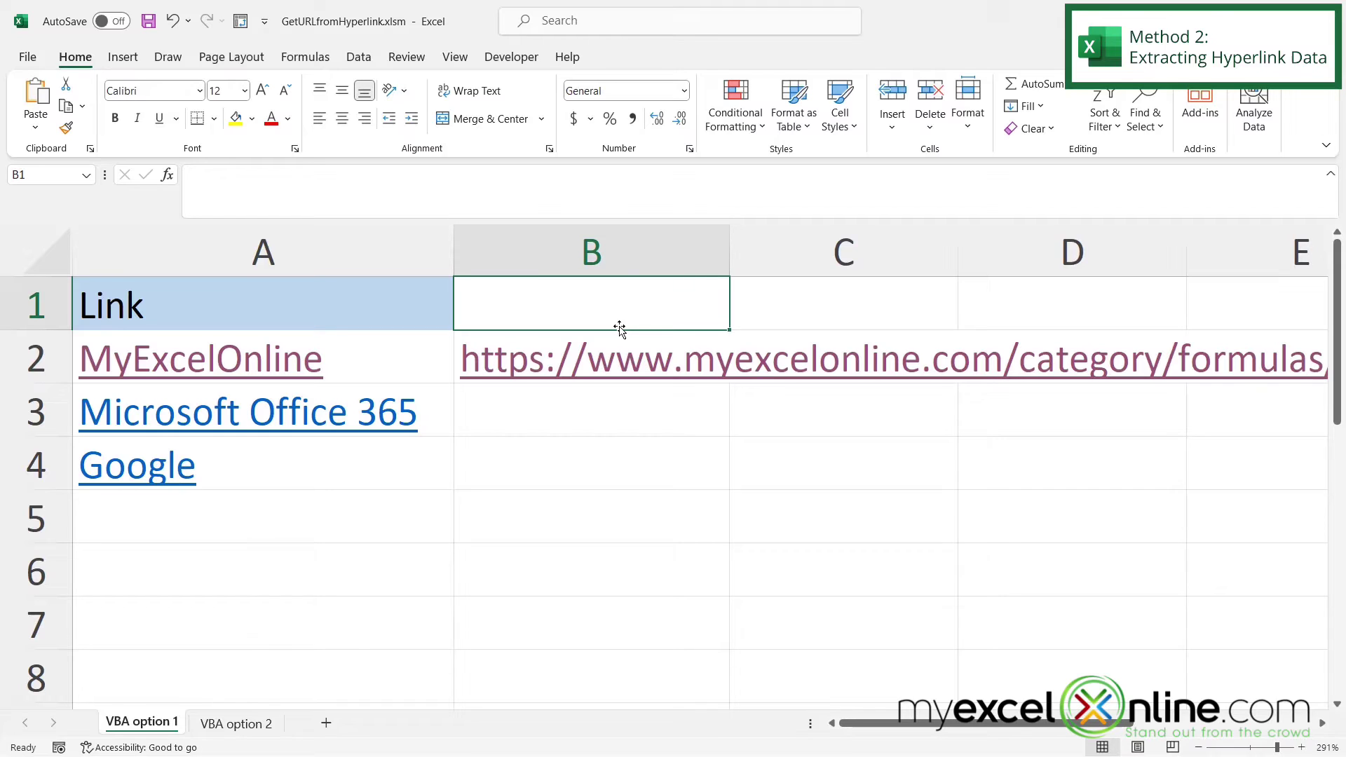
pyautogui.press('Down')
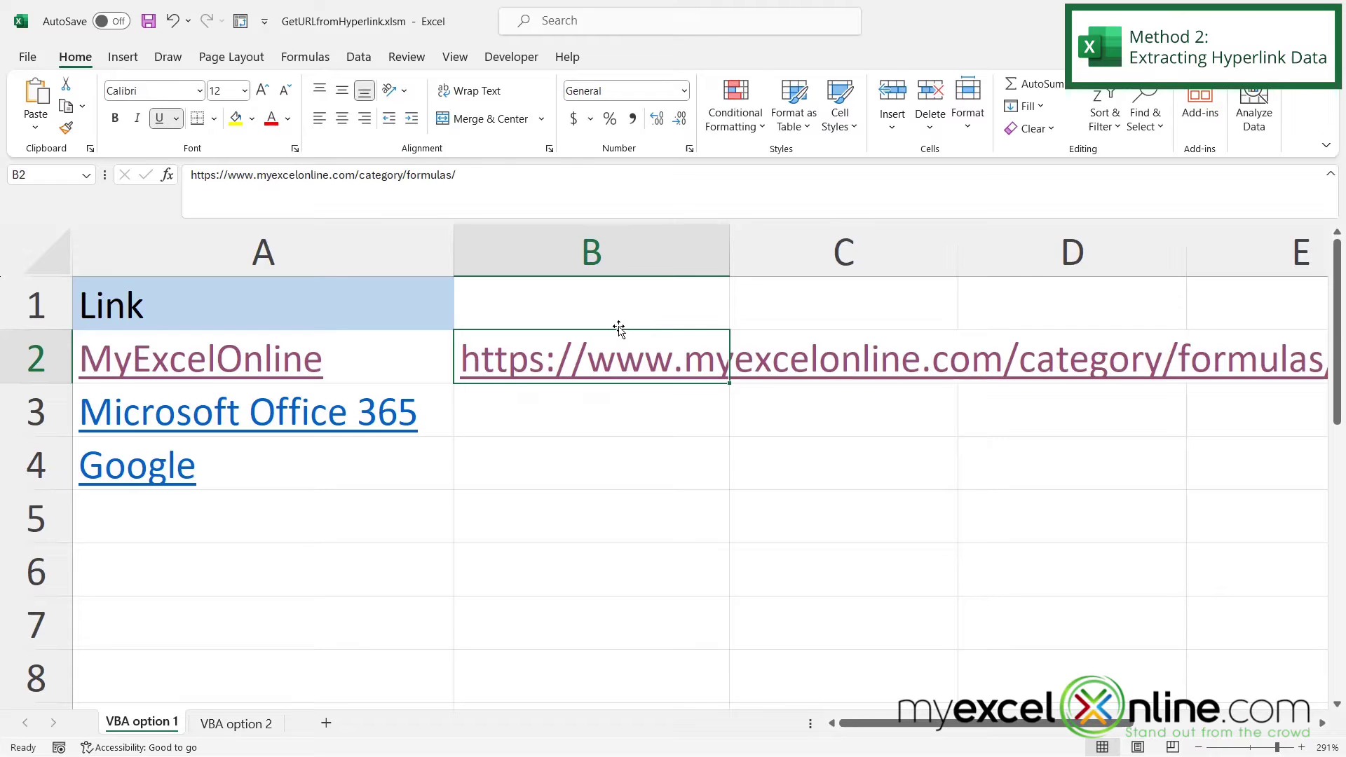
pyautogui.click(384, 183)
pyautogui.moveTo(456, 174); pyautogui.dragTo(190, 175)
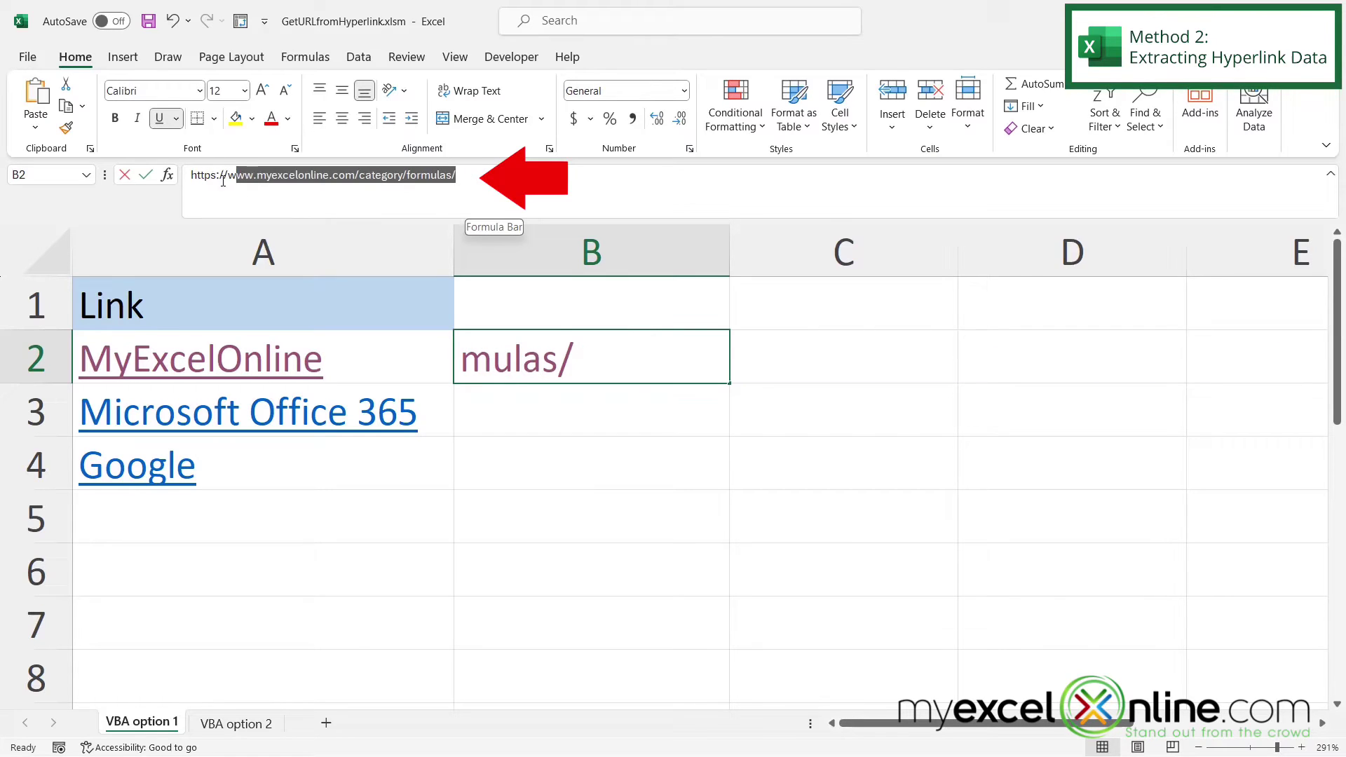
pyautogui.rightClick(368, 175)
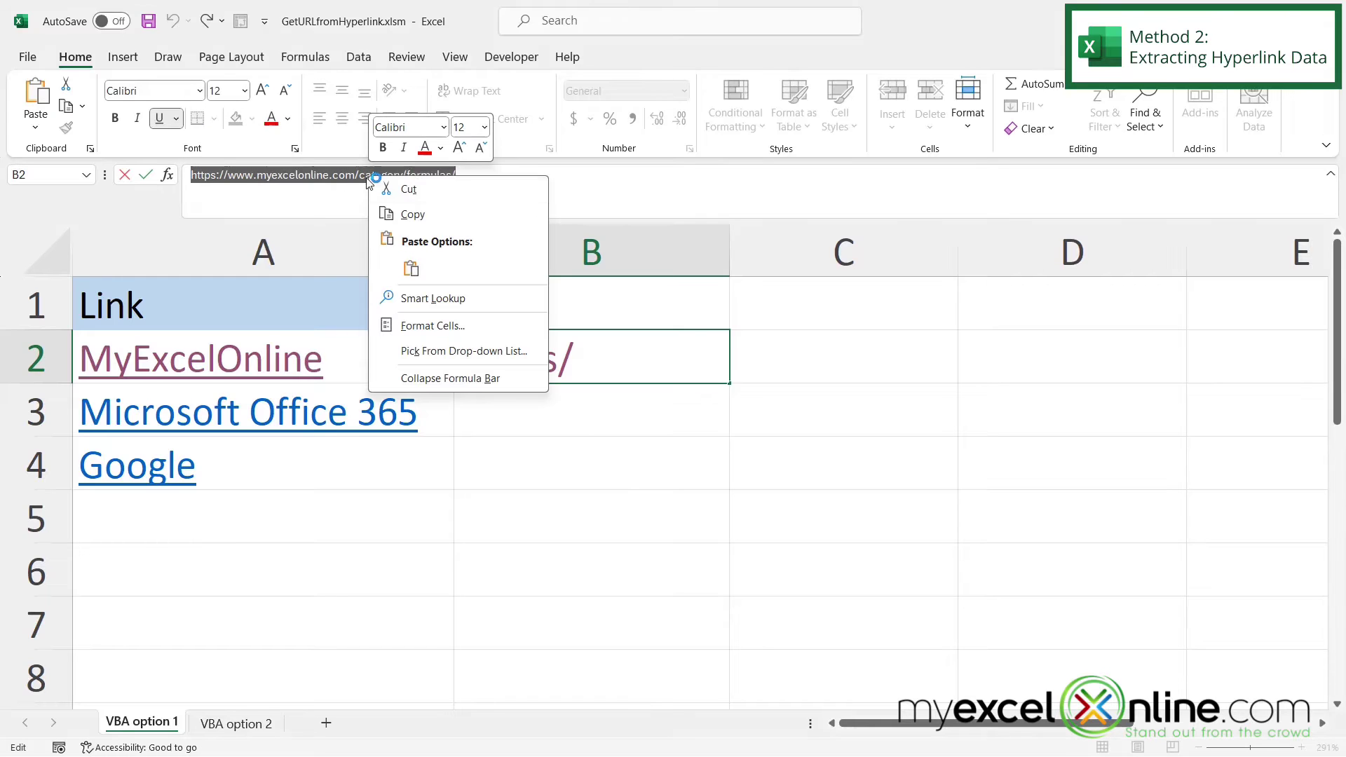
pyautogui.click(424, 212)
# Paste the copied MyExcelOnline URL into B3 as plain text, then reselect B3
pyautogui.click(490, 417)
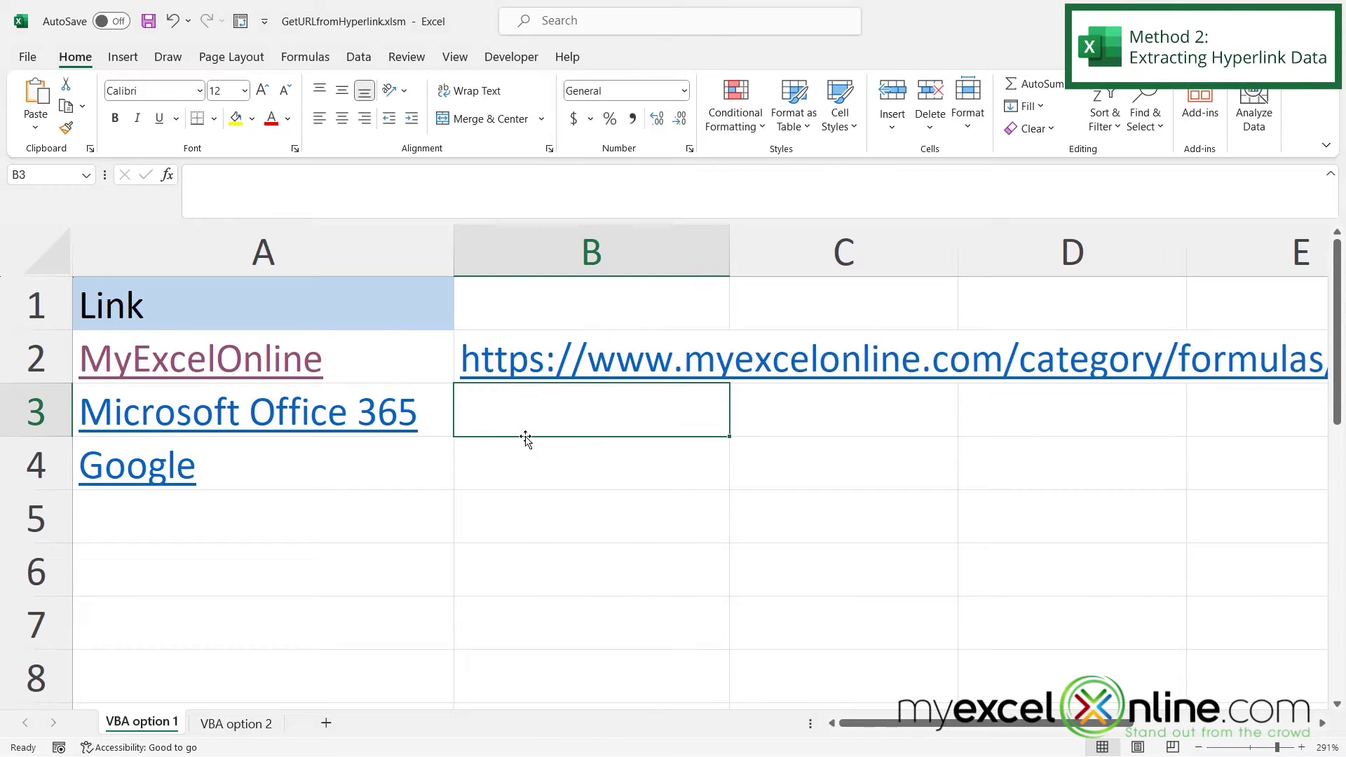
pyautogui.rightClick(510, 422)
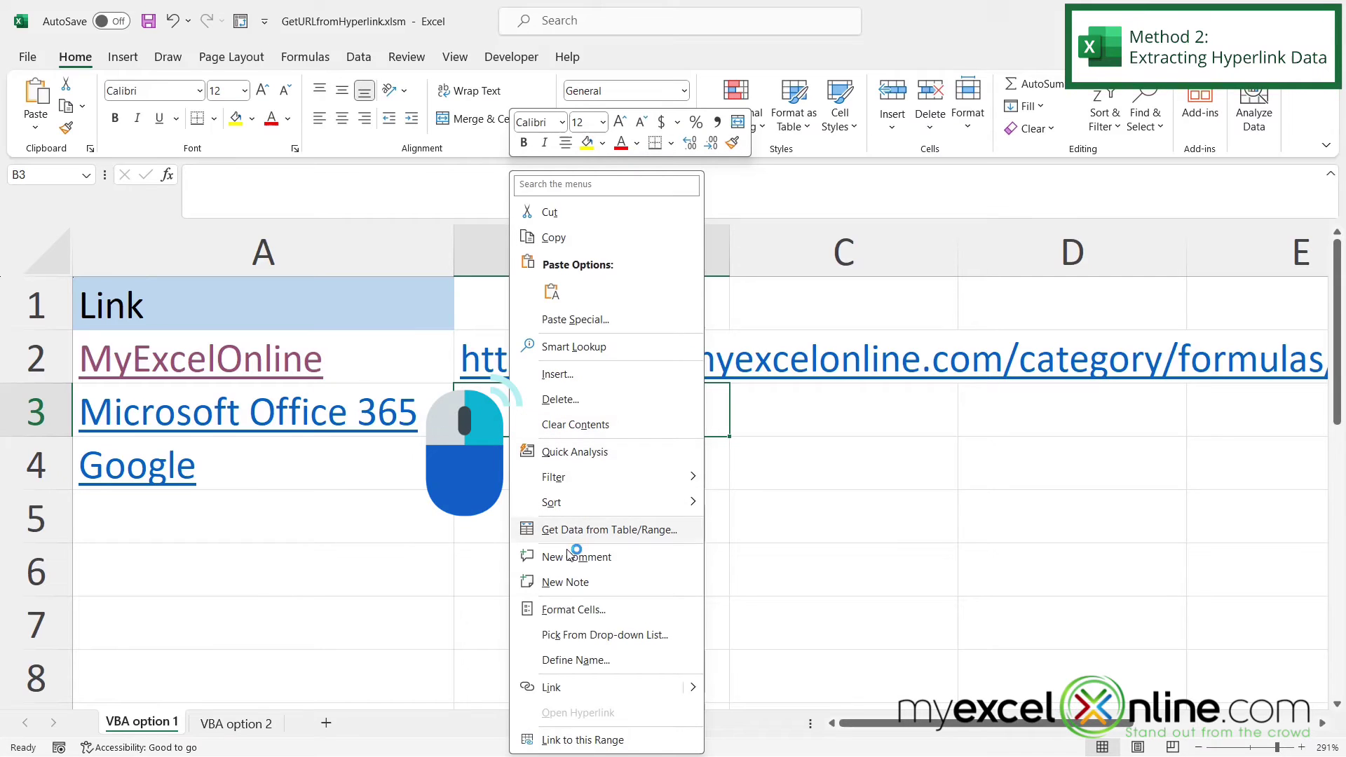
pyautogui.click(552, 292)
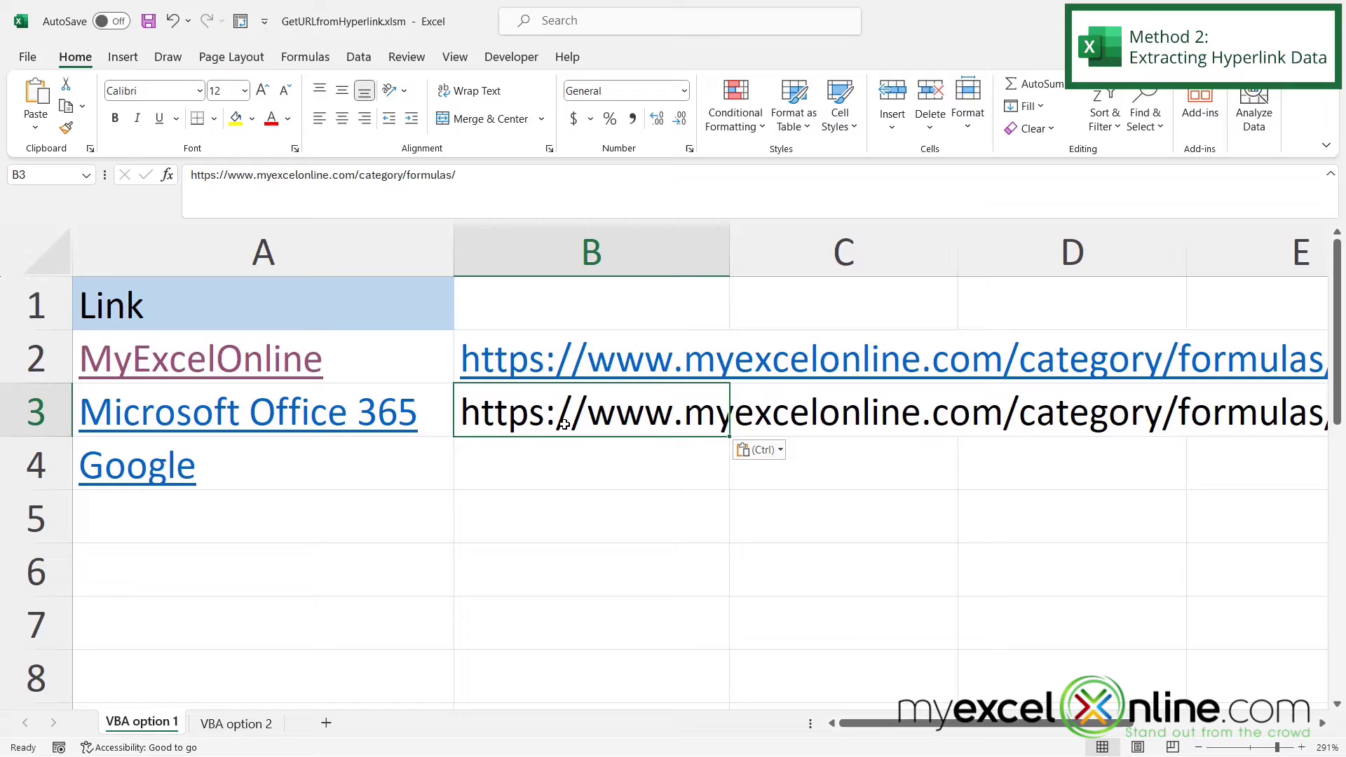
pyautogui.click(538, 467)
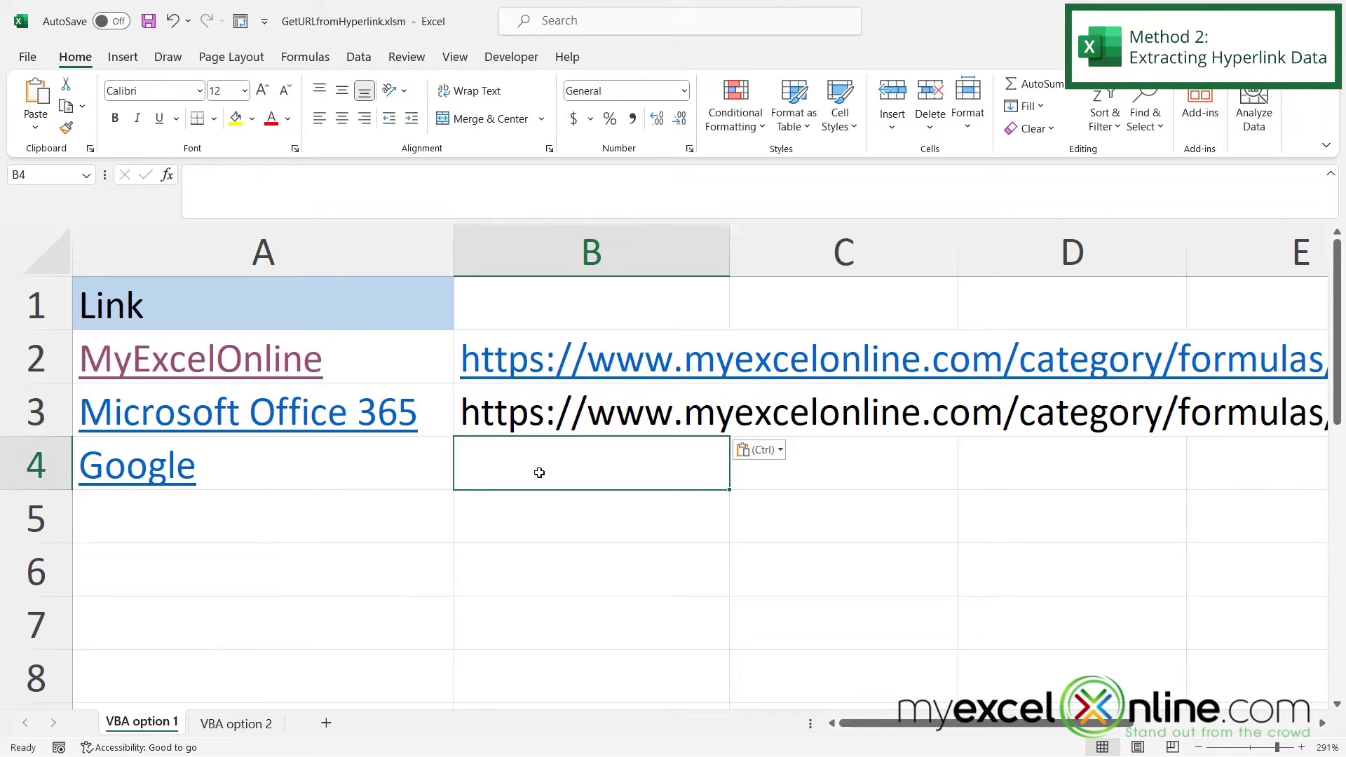
pyautogui.click(535, 426)
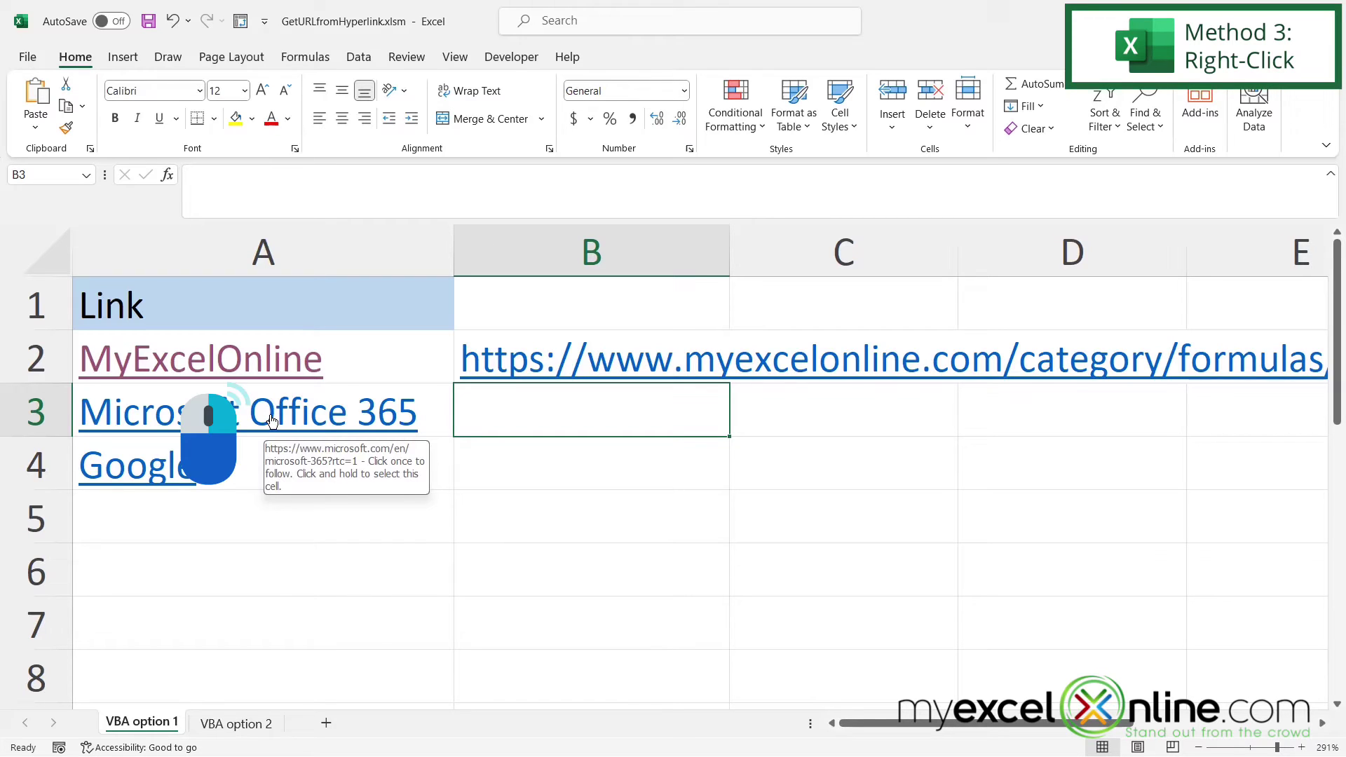
# Copy the Microsoft Office 365 address from A3's Edit Hyperlink dialog, then cancel
pyautogui.rightClick(271, 421)
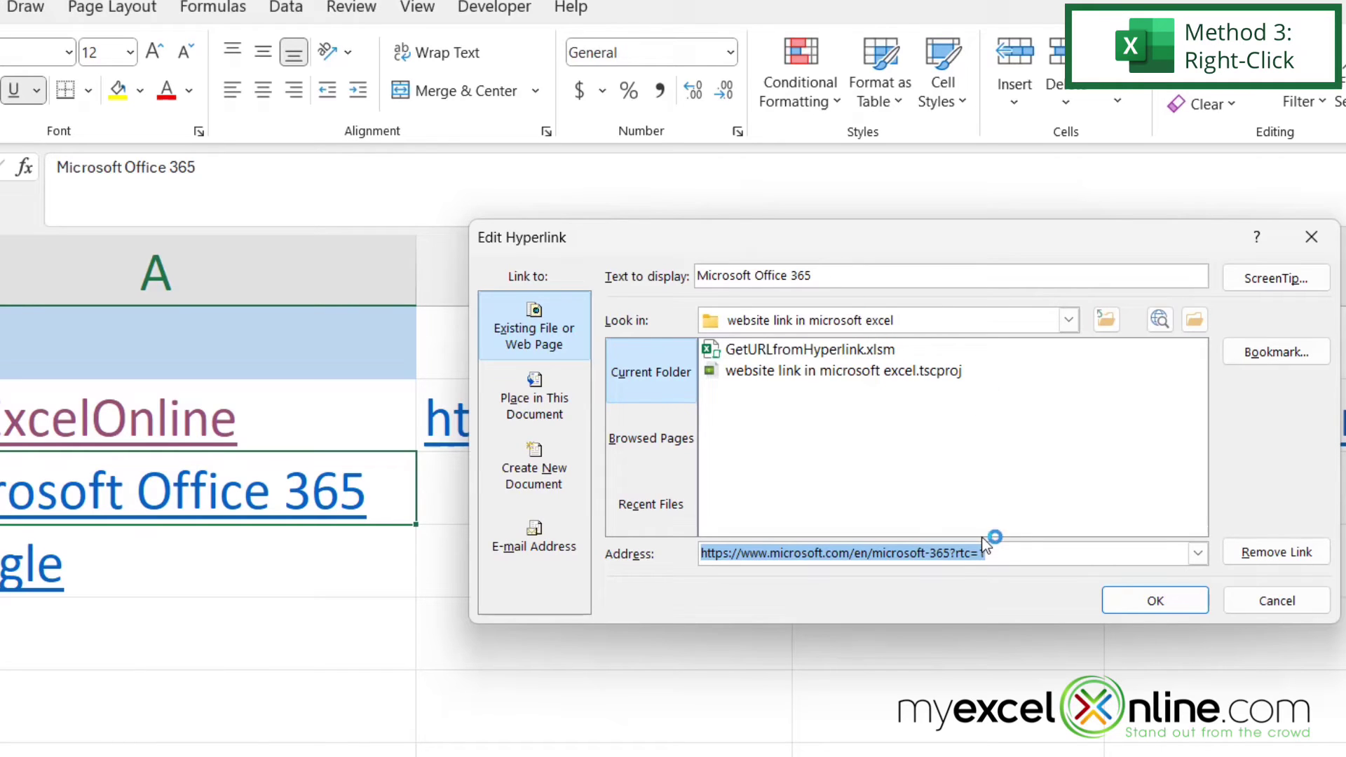
pyautogui.click(621, 559)
pyautogui.click(1285, 553)
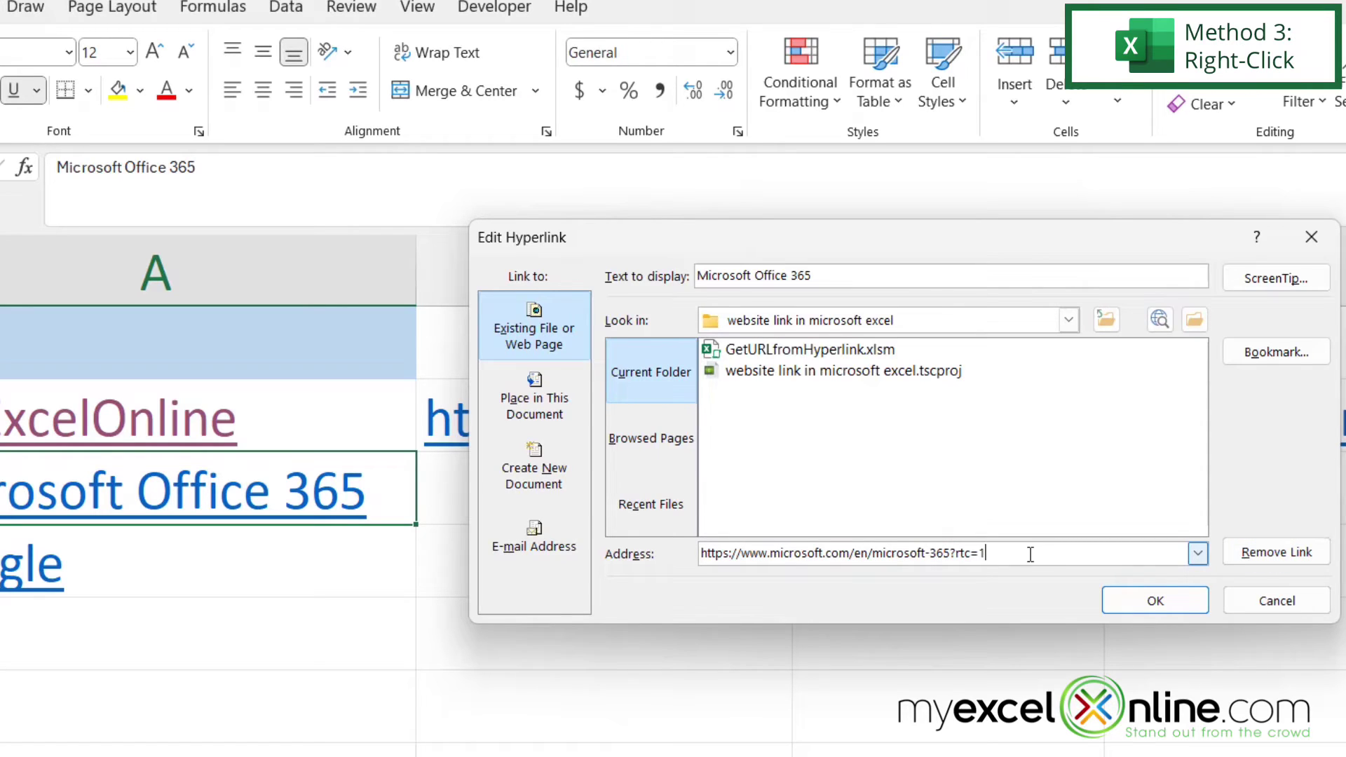
pyautogui.moveTo(1007, 552)
pyautogui.mouseDown()
pyautogui.moveTo(726, 569)
pyautogui.moveTo(651, 589)
pyautogui.mouseUp()
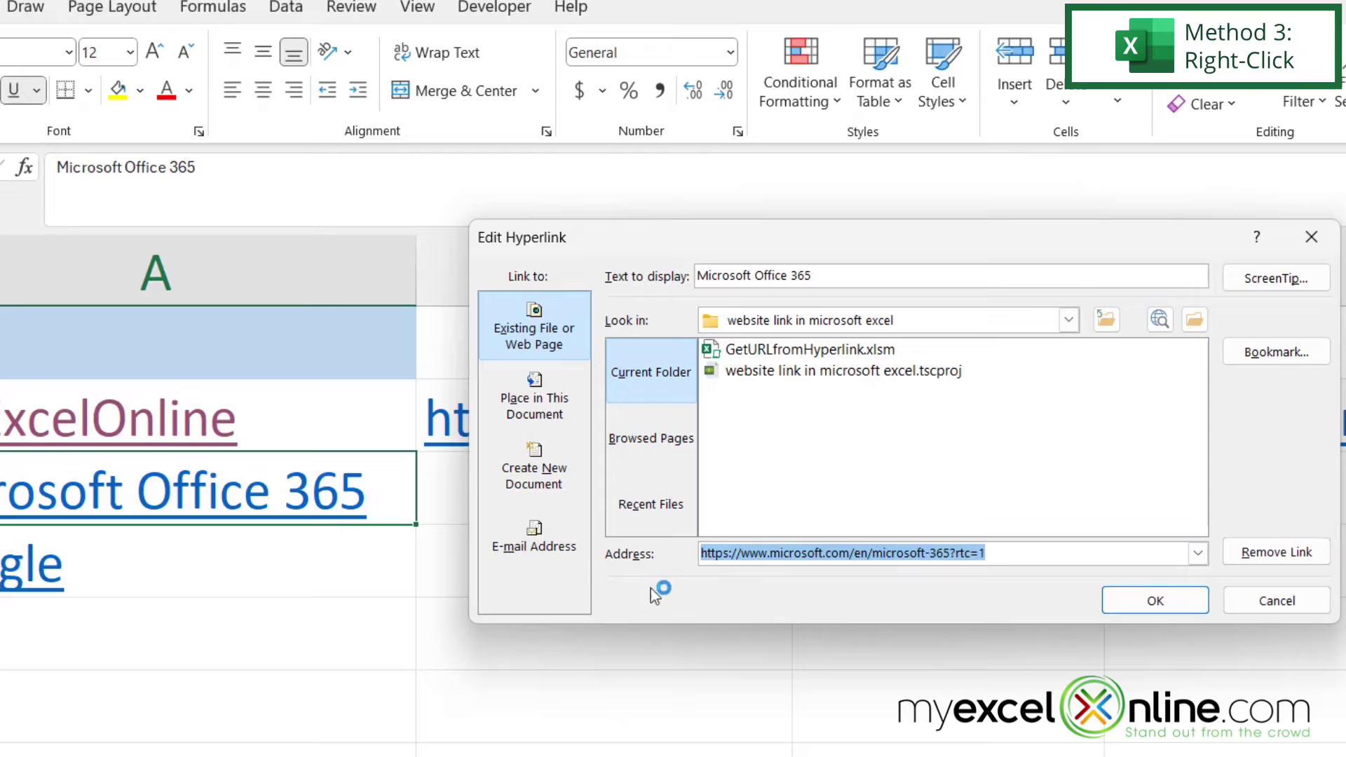
pyautogui.rightClick(741, 557)
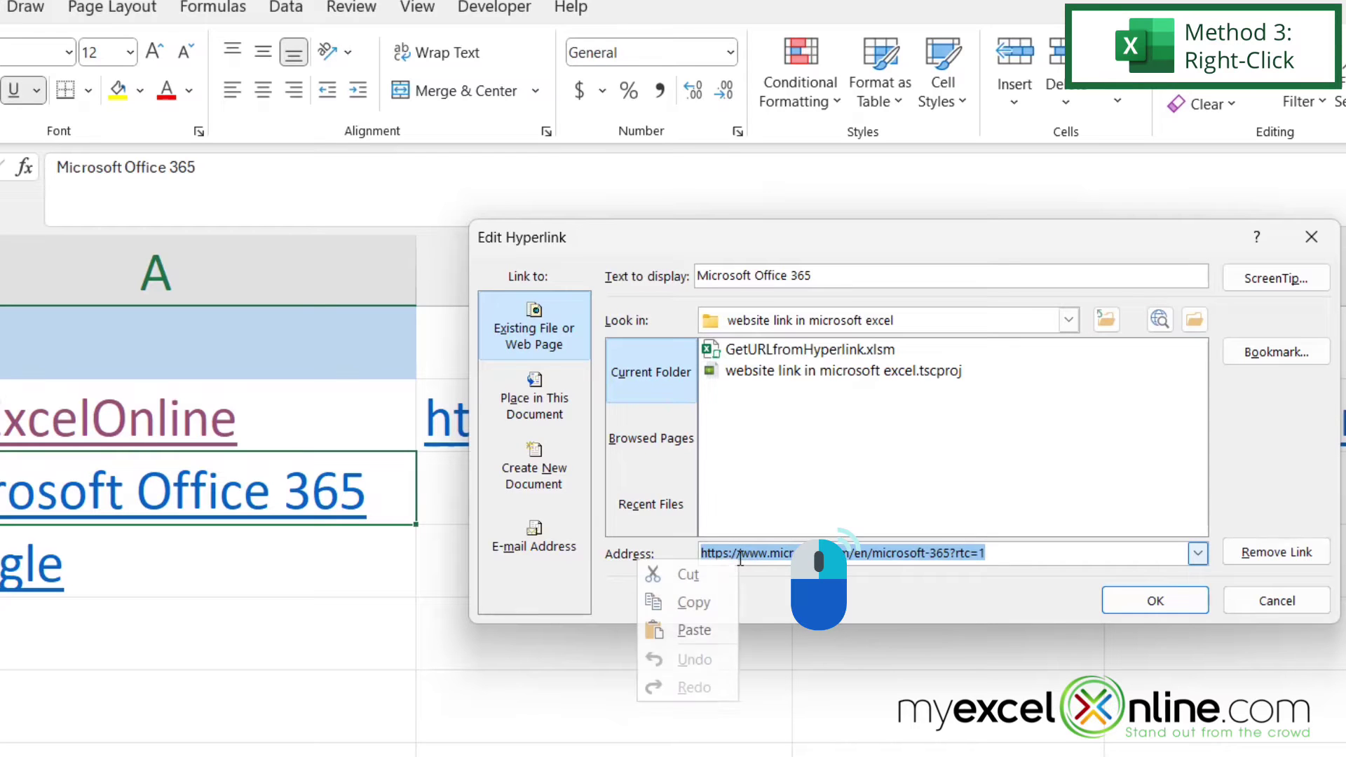
pyautogui.click(694, 602)
pyautogui.click(1098, 495)
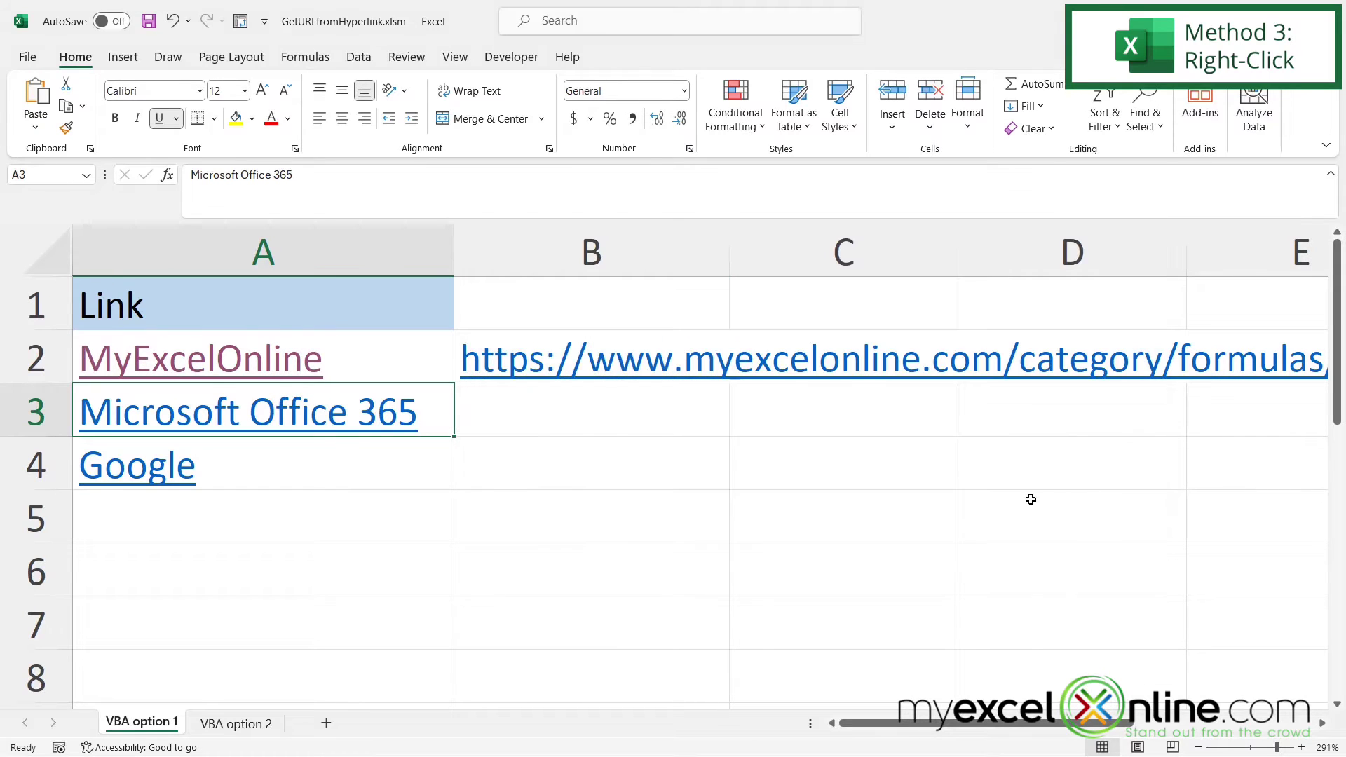
# Paste the Microsoft 365 web address into B3
pyautogui.click(534, 413)
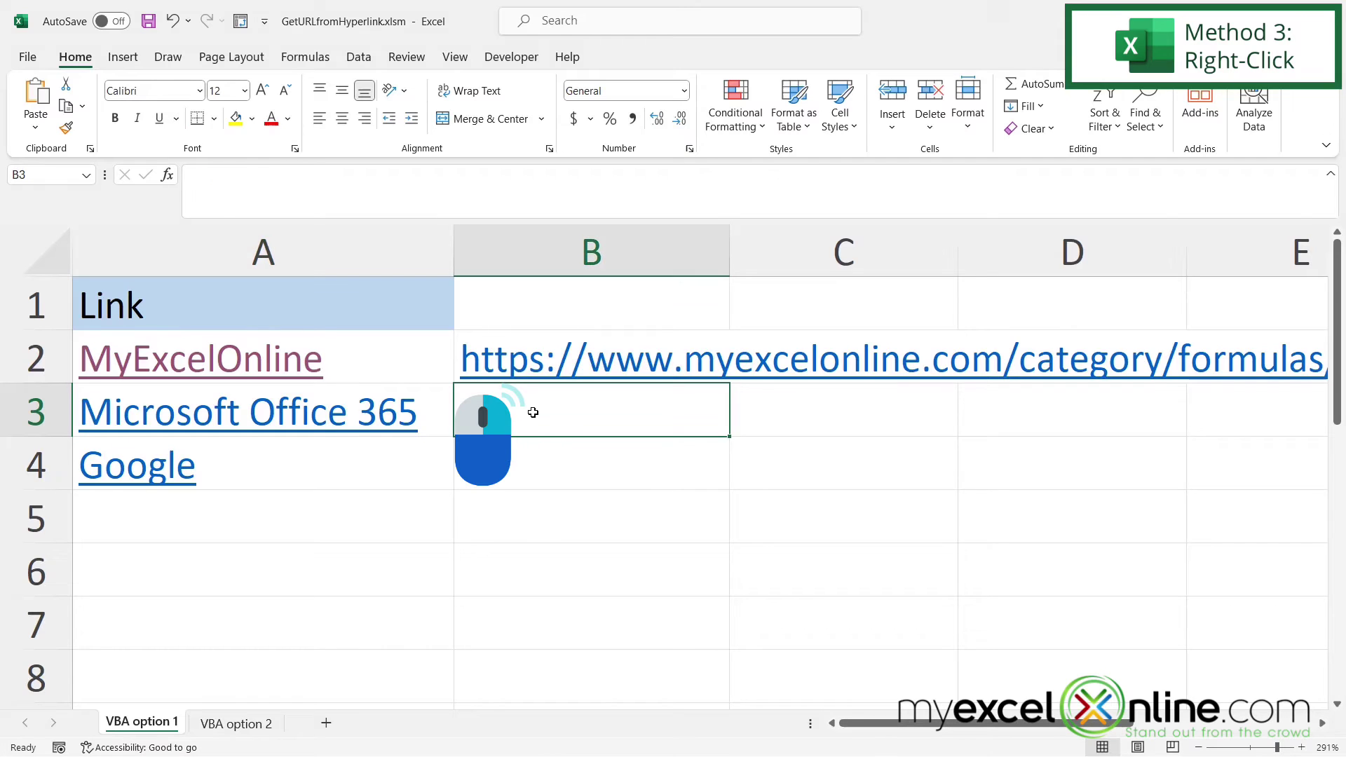
pyautogui.rightClick(534, 412)
pyautogui.click(577, 293)
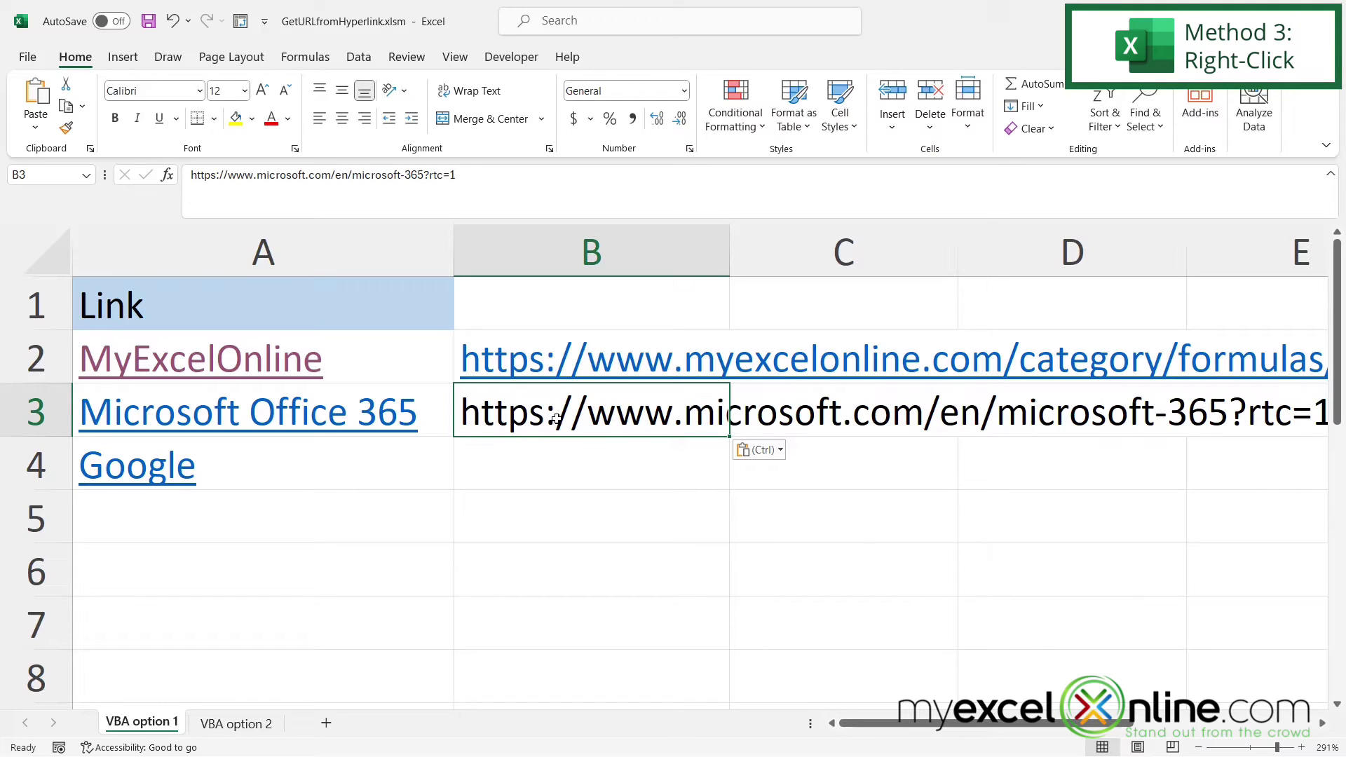
# Remove the hyperlink from B2's formulas URL, leaving plain text
pyautogui.rightClick(555, 365)
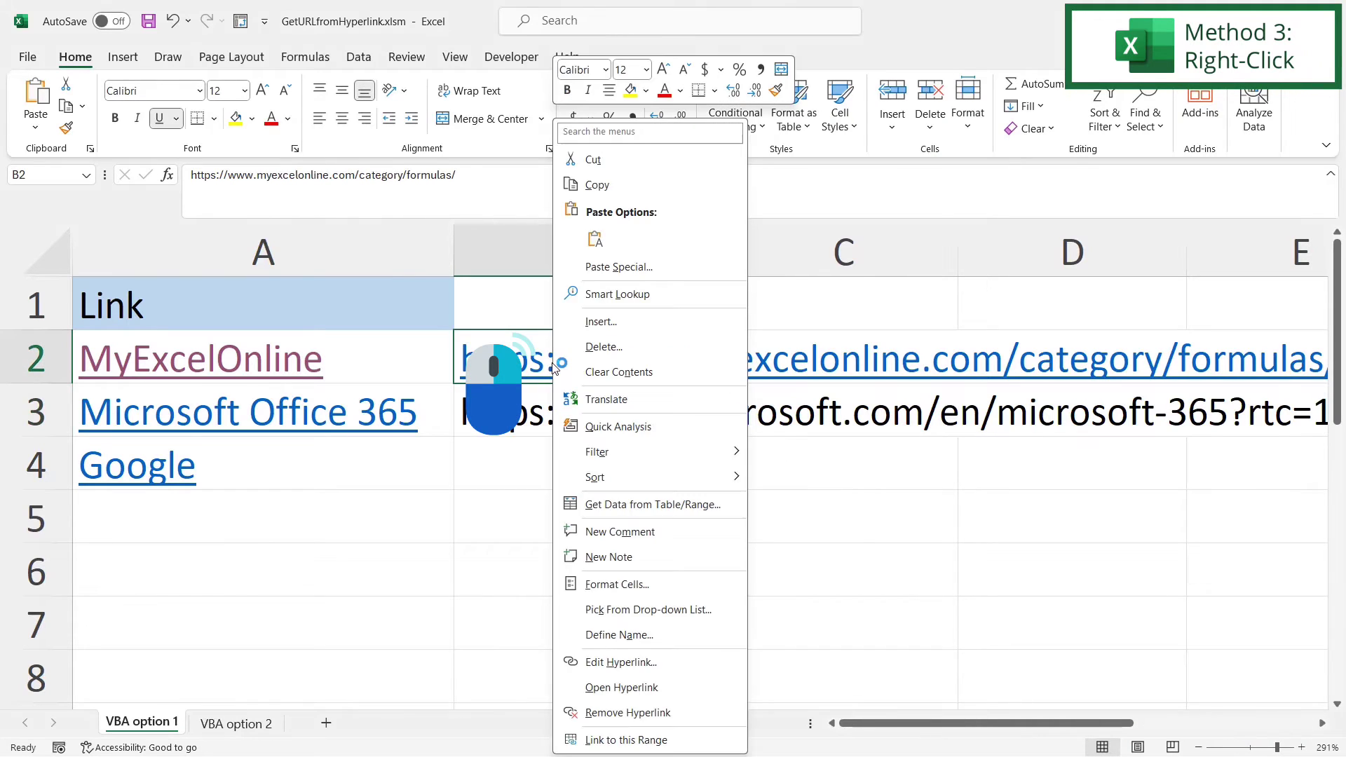
pyautogui.click(621, 661)
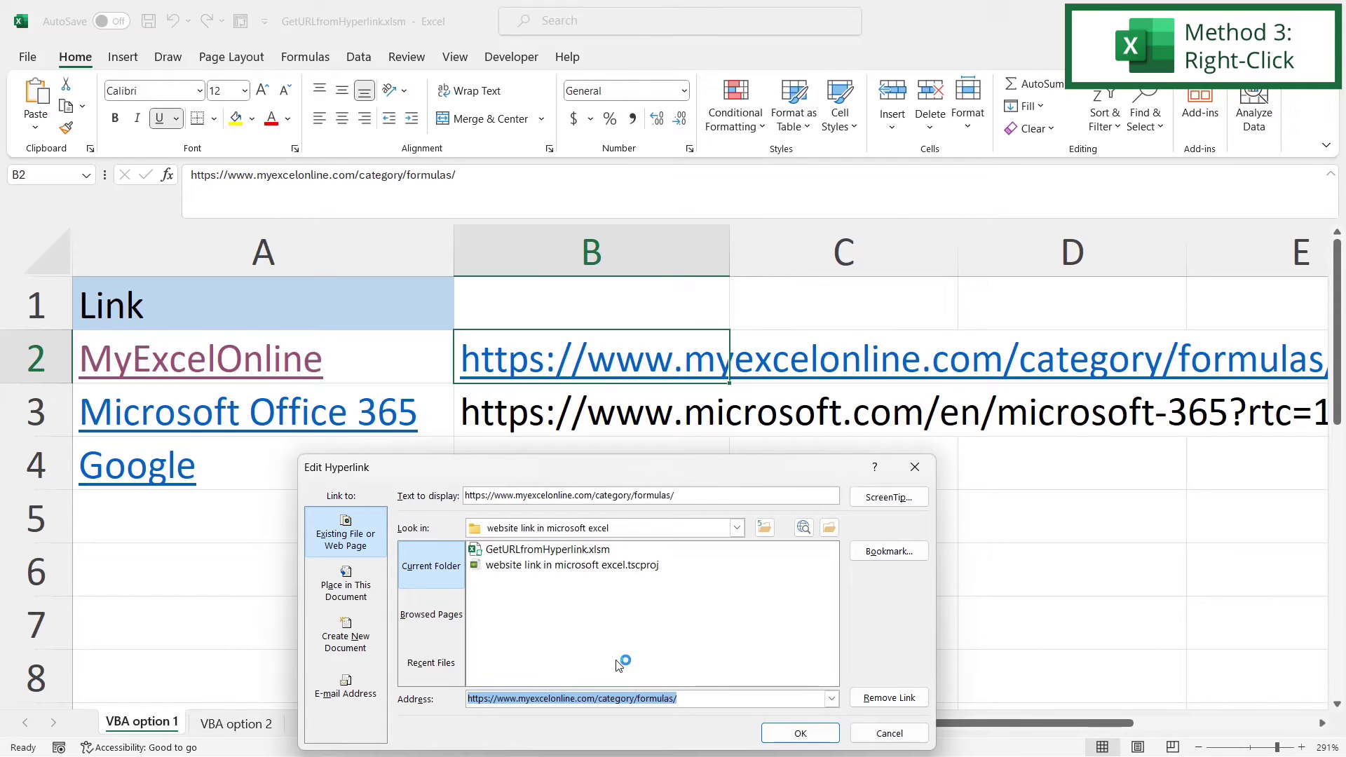
pyautogui.click(884, 700)
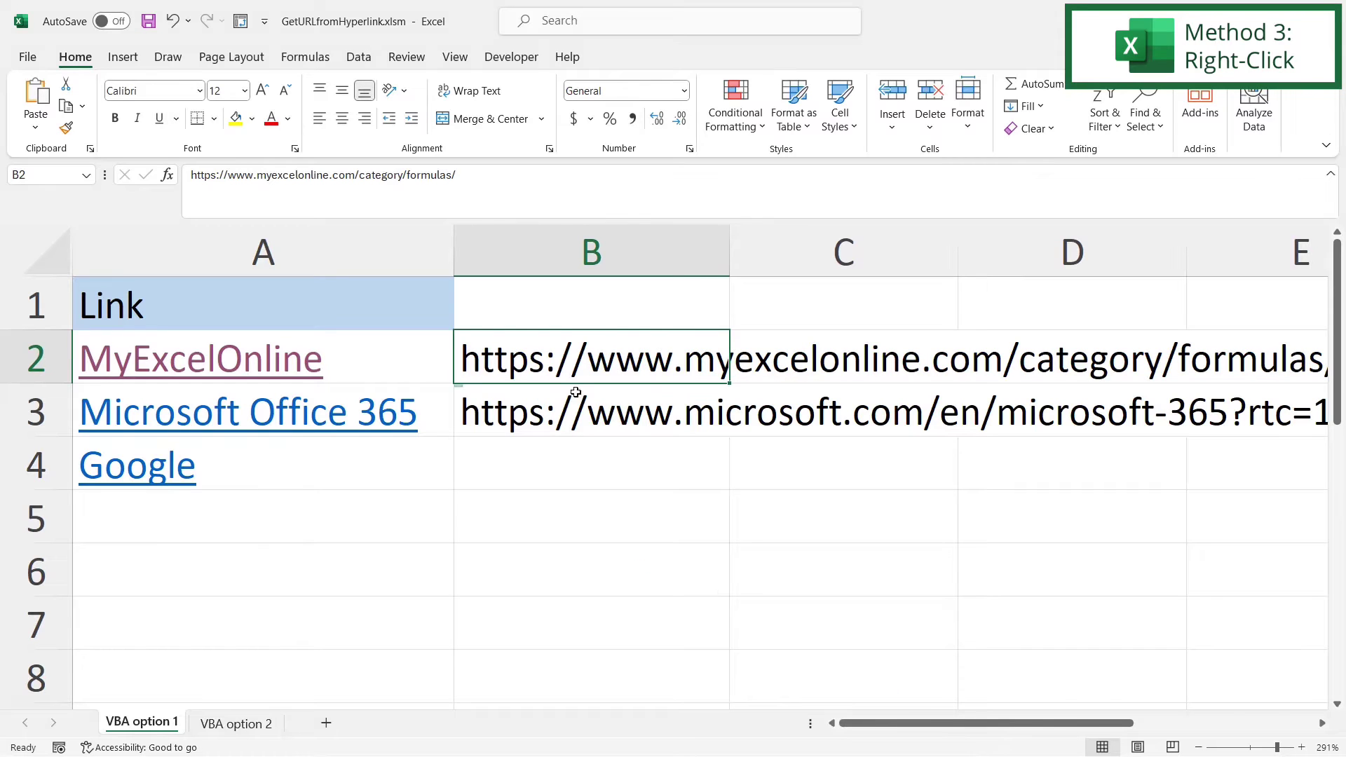
pyautogui.click(568, 311)
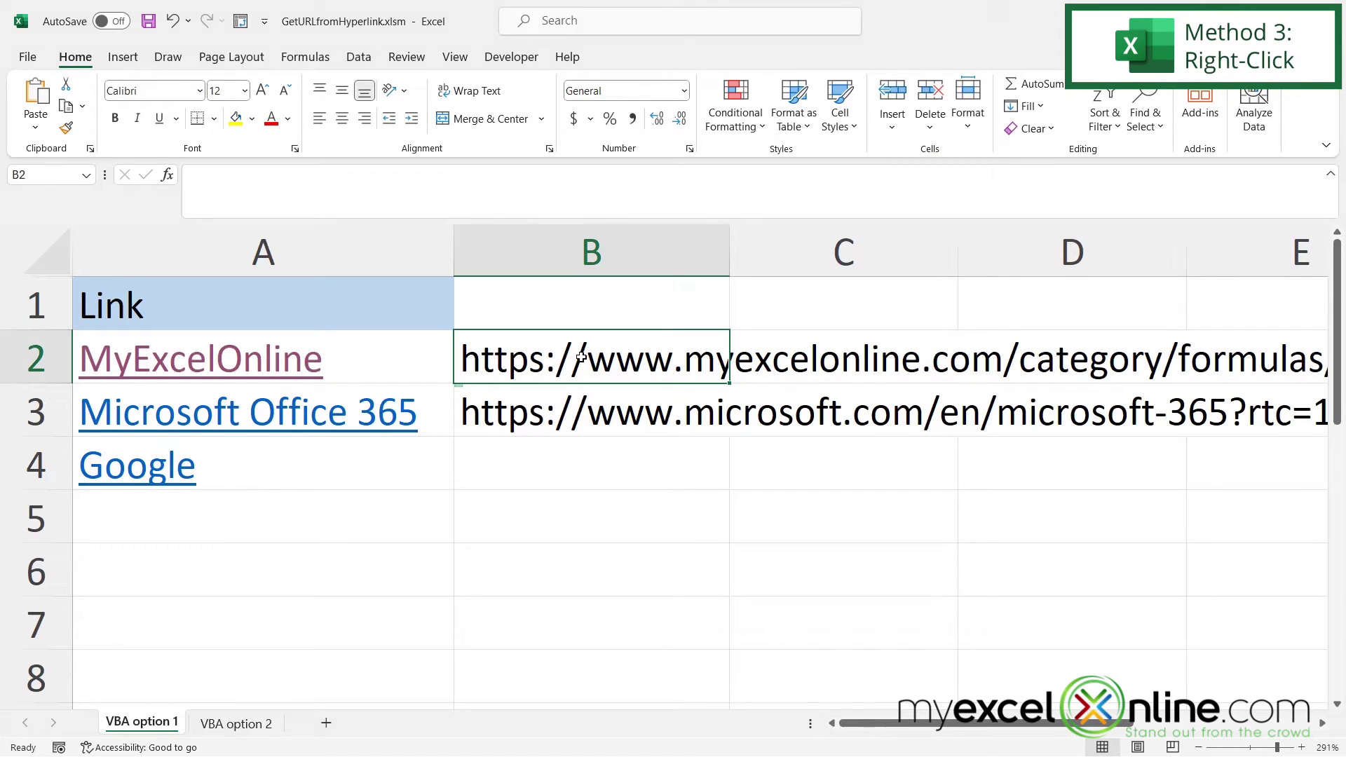
pyautogui.click(580, 358)
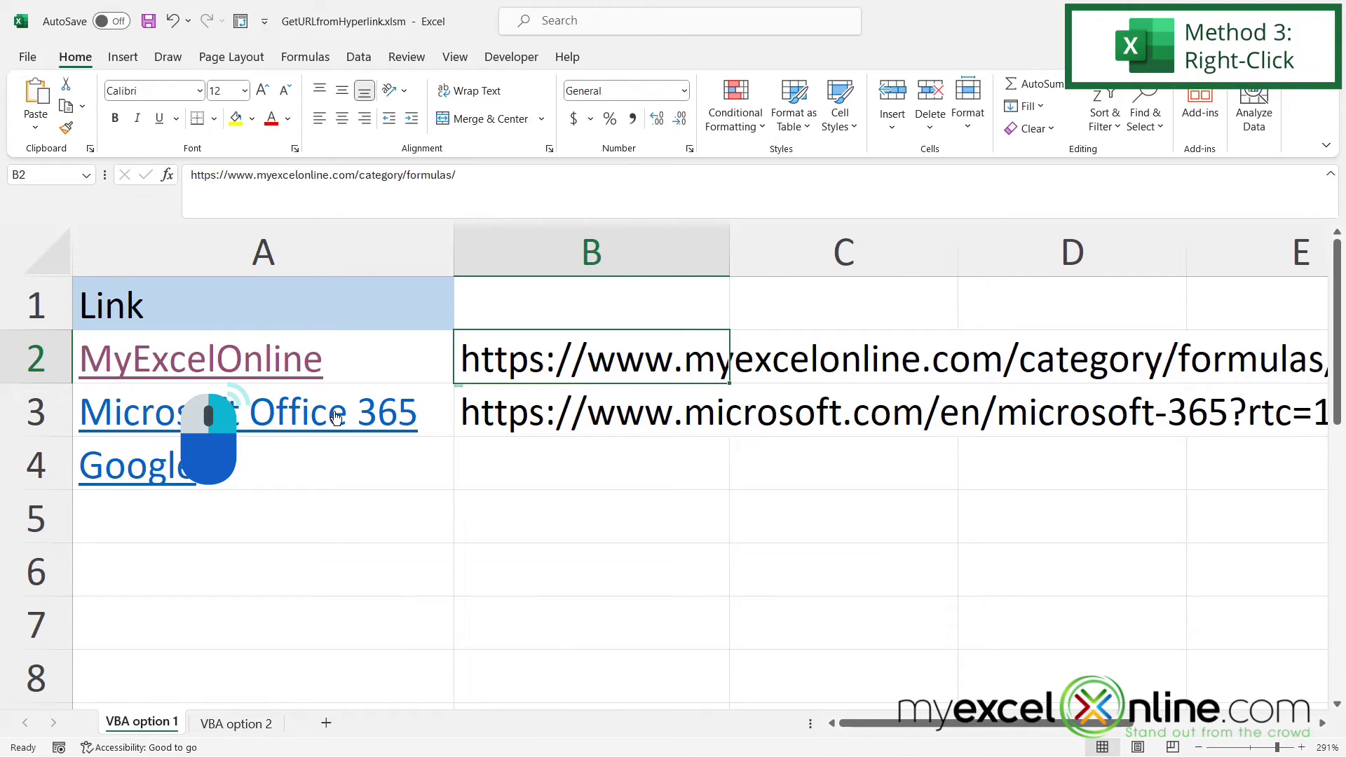
# After viewing A3's hyperlink, delete the URLs in B2:B4 on the VBA option 2 sheet
pyautogui.rightClick(337, 417)
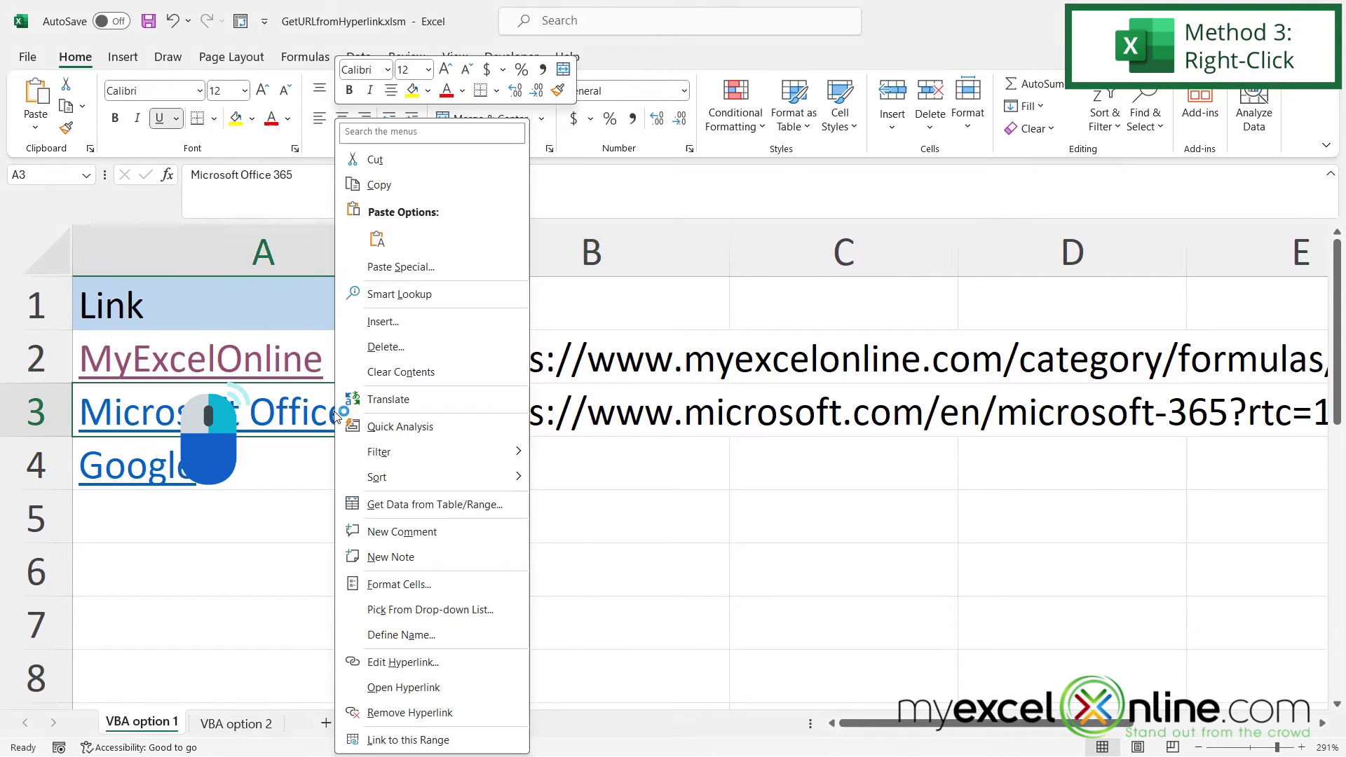
pyautogui.click(426, 663)
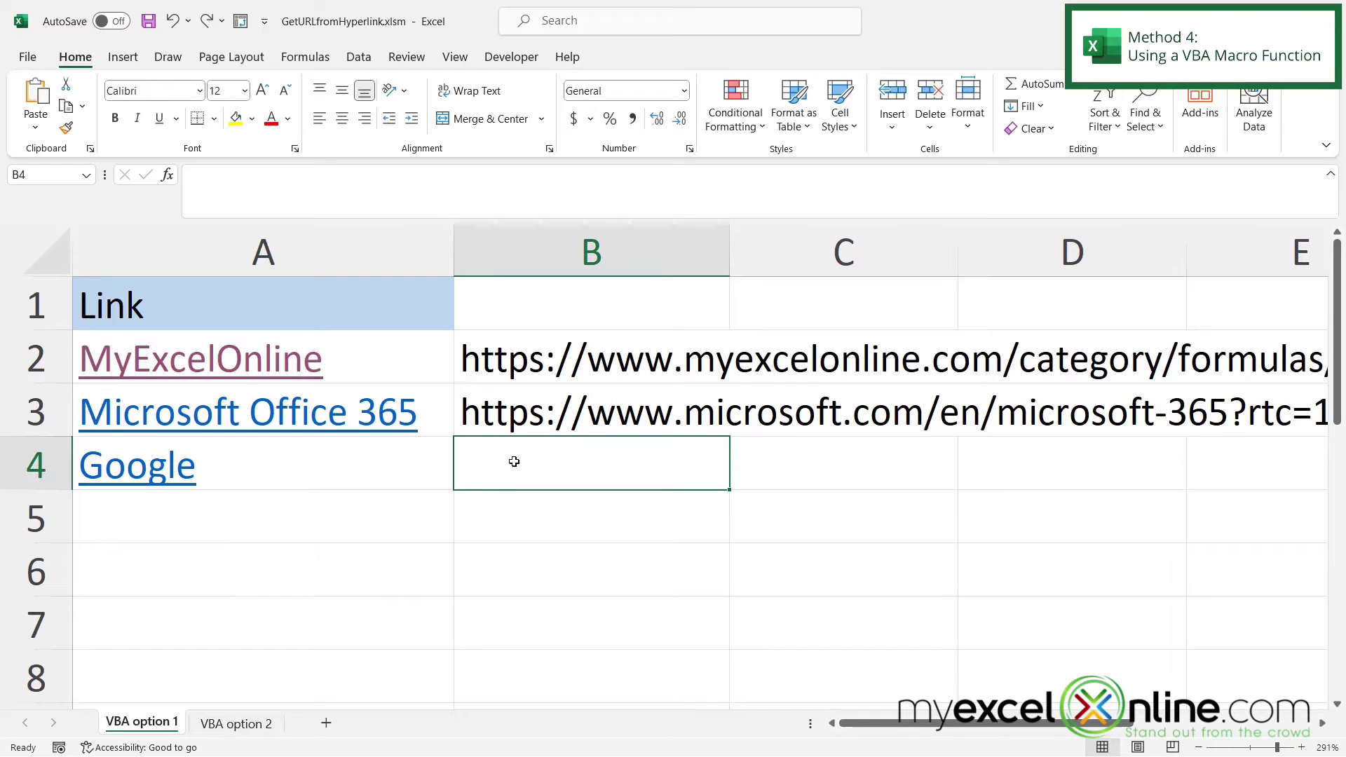
pyautogui.click(233, 724)
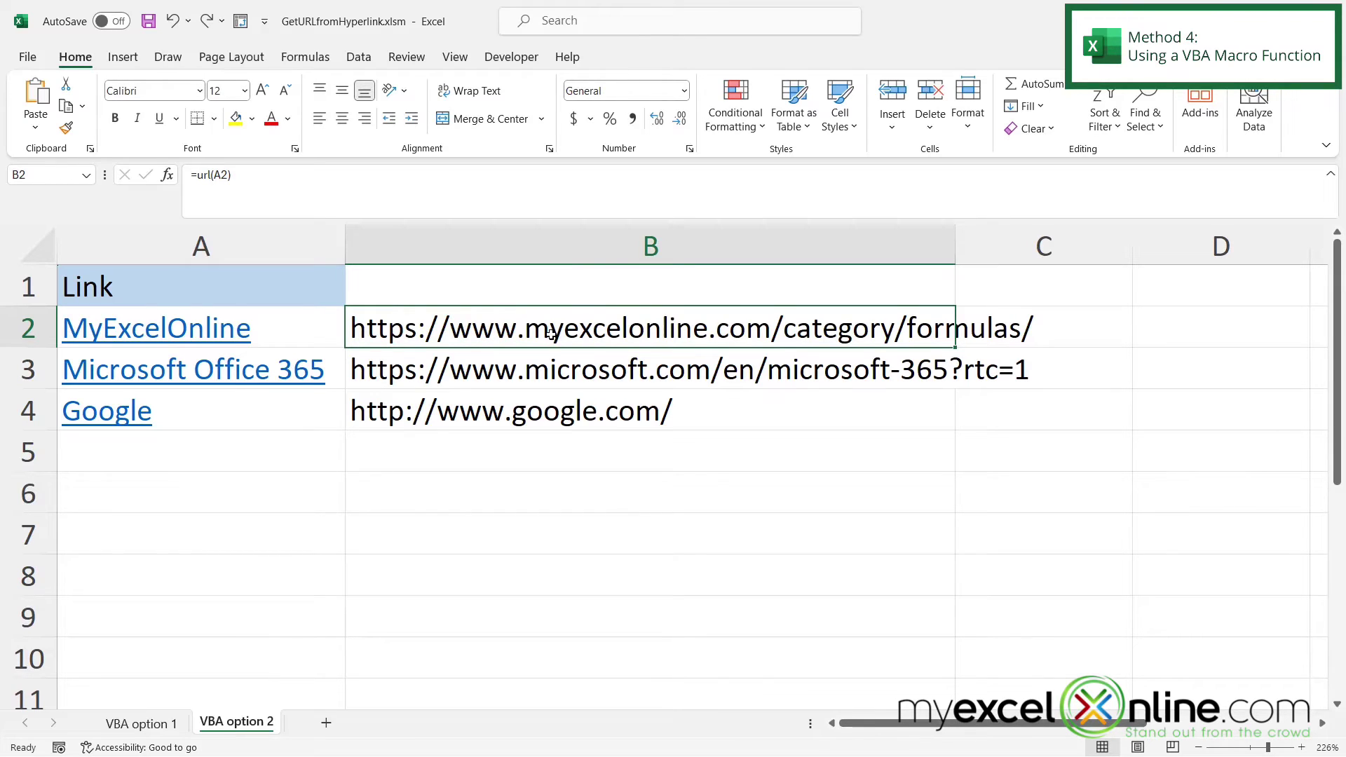
pyautogui.hotkey('ctrl', 'shift', 'Down')
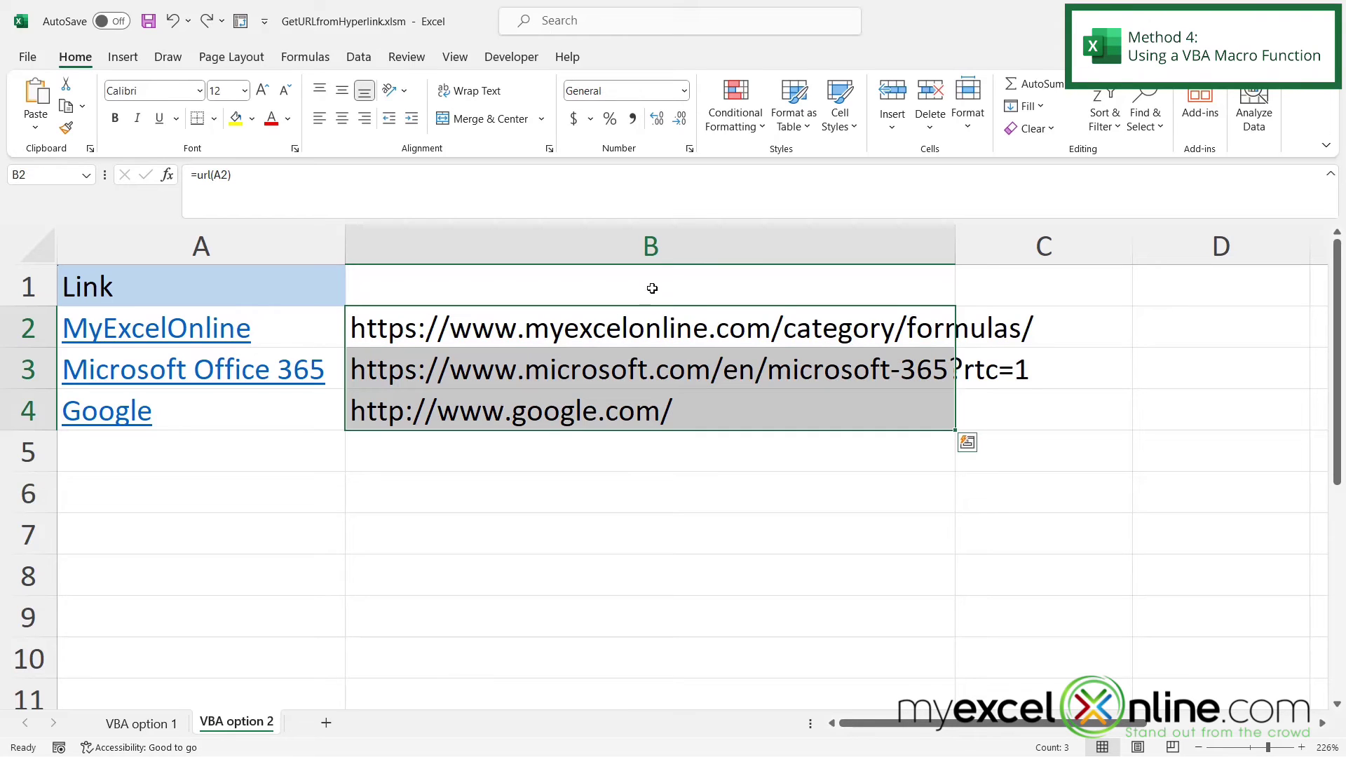
pyautogui.press('Delete')
pyautogui.click(505, 322)
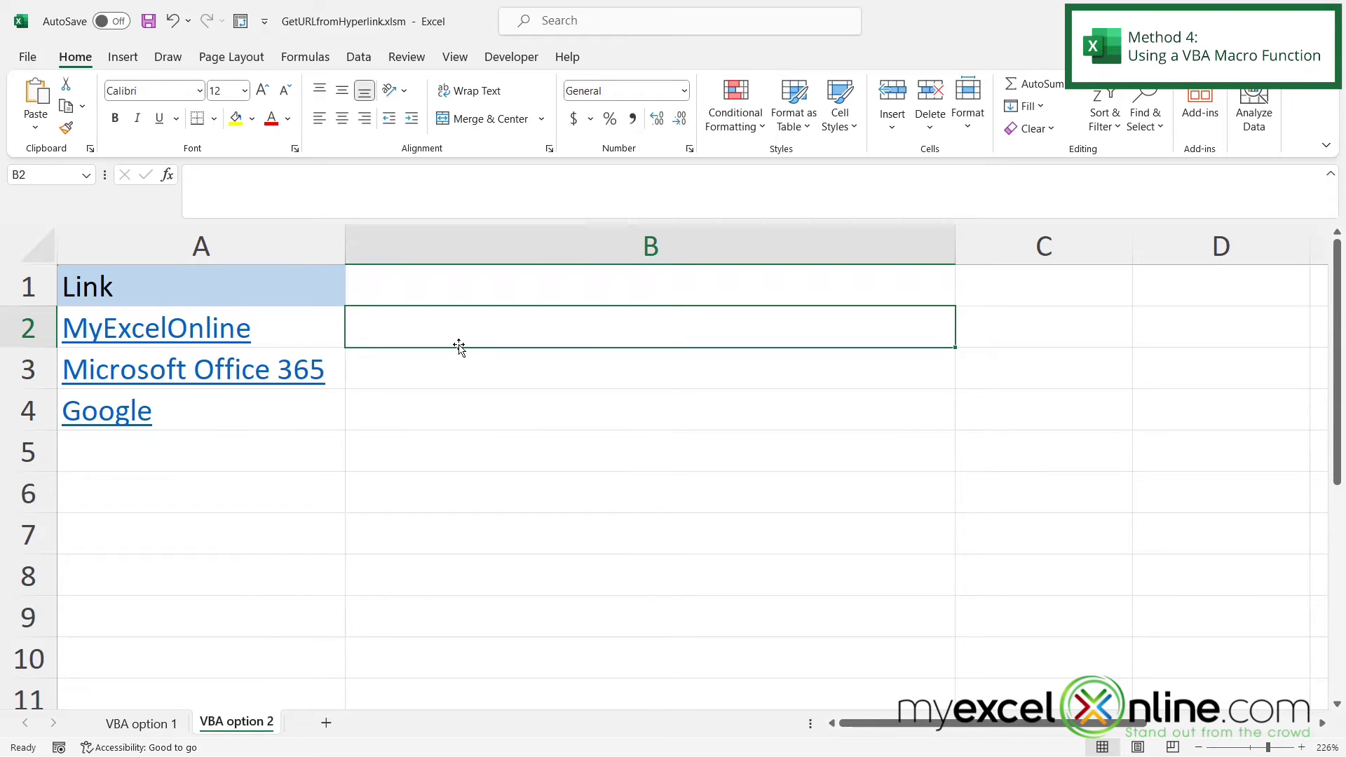
# Insert Module1 in the VBA editor and paste in the URL function code
pyautogui.hotkey('alt', 'F11')
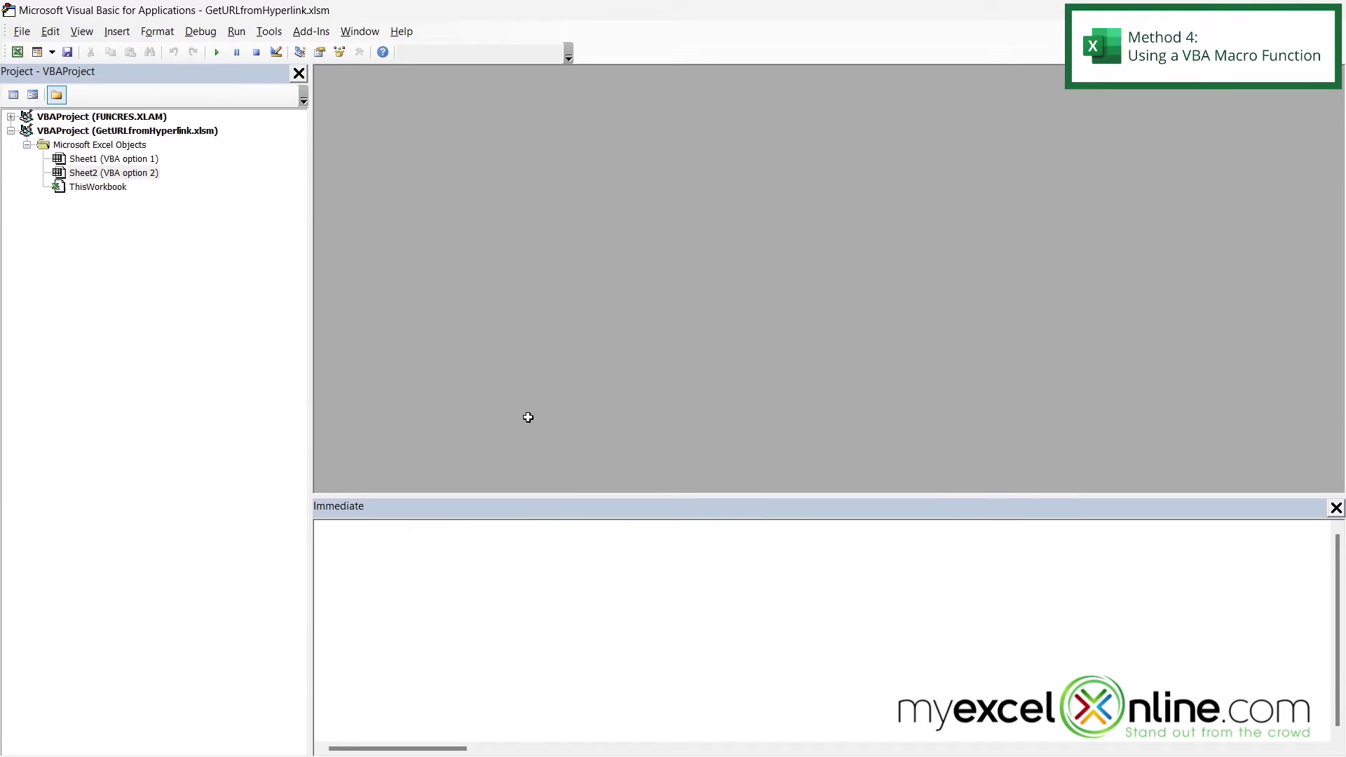
pyautogui.click(117, 30)
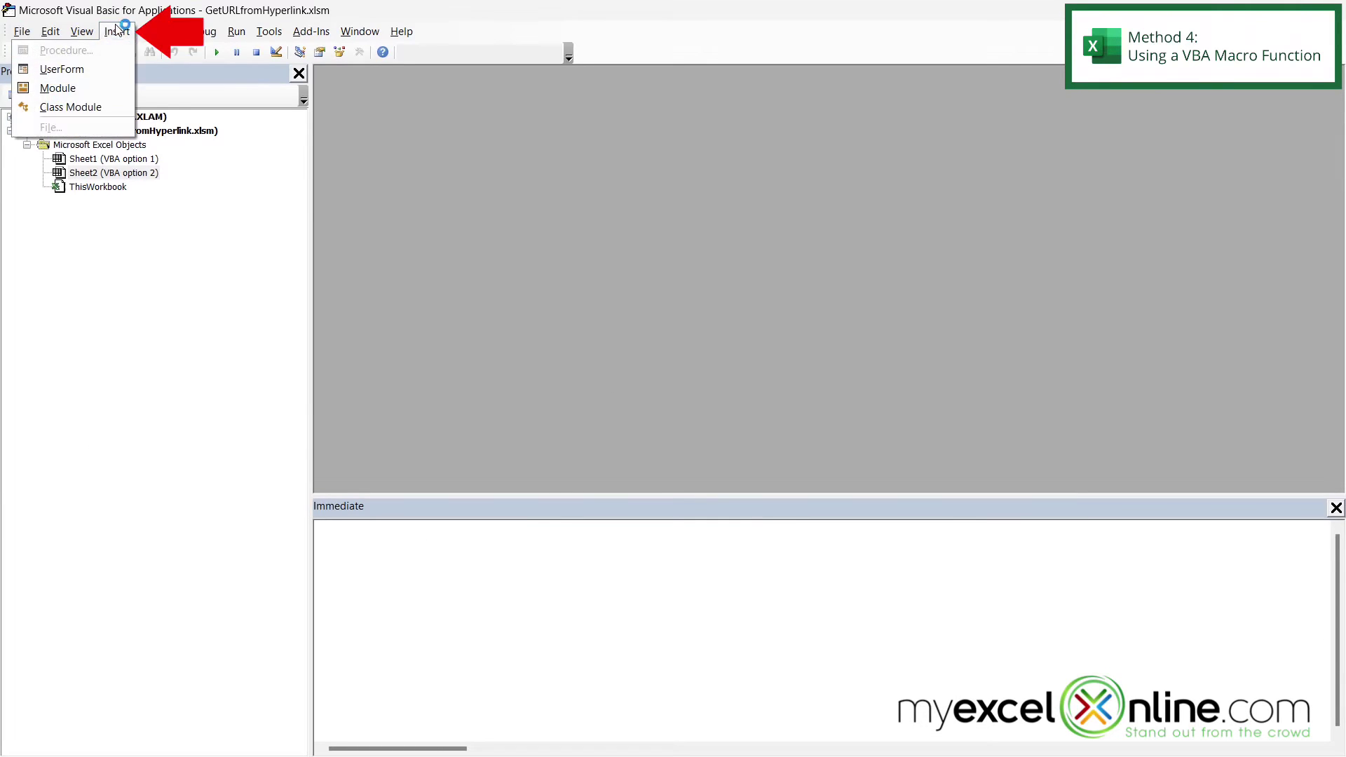
pyautogui.click(89, 88)
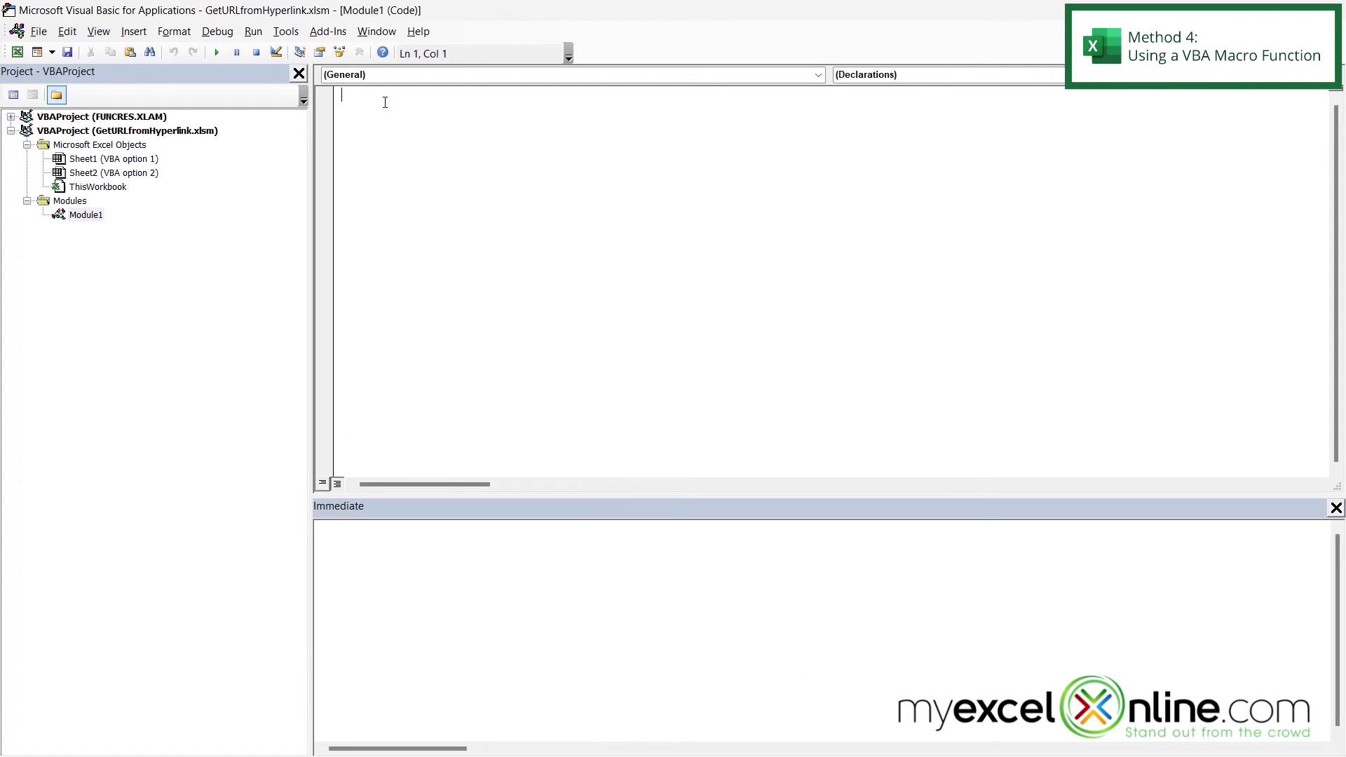
pyautogui.rightClick(385, 102)
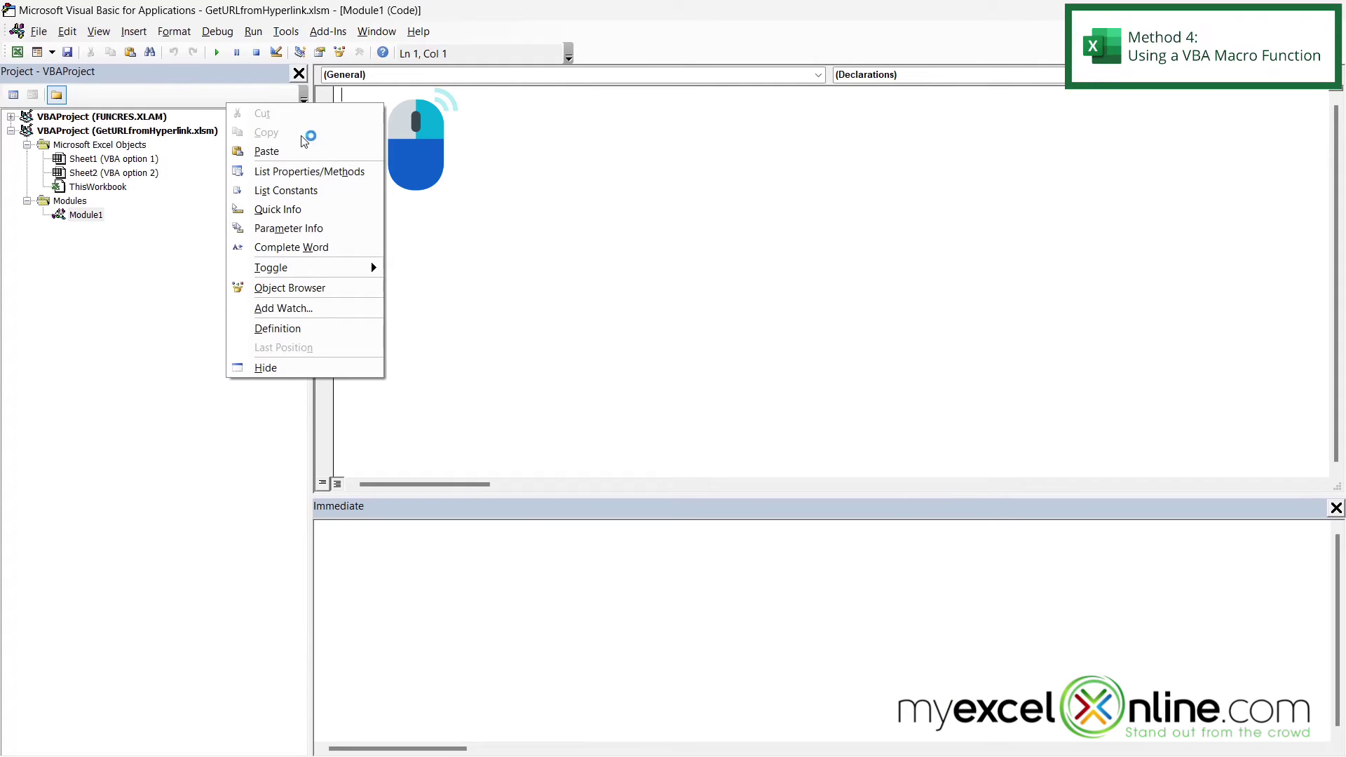
pyautogui.click(278, 154)
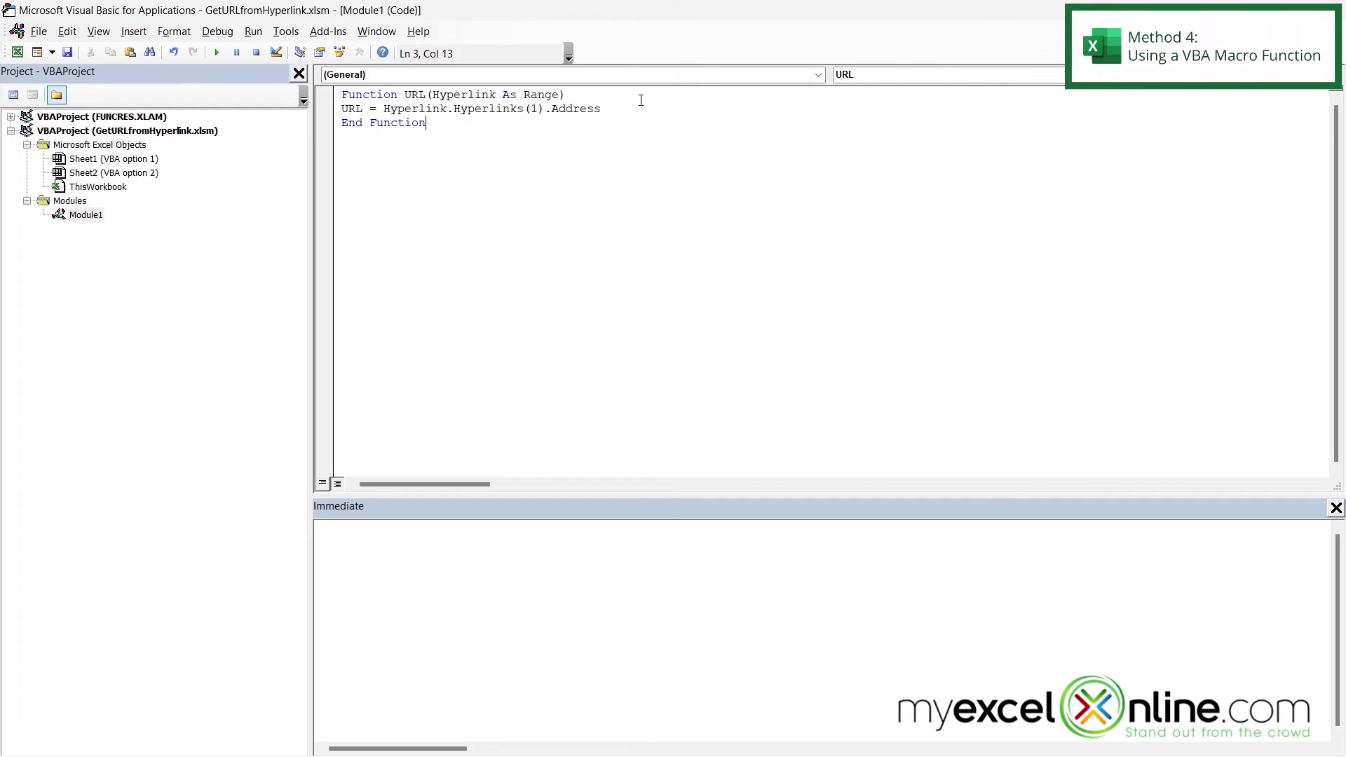
# Enter =url(A2), =url(A3) and =url(A4) in B2, B3 and B4
pyautogui.hotkey('alt', 'F11')
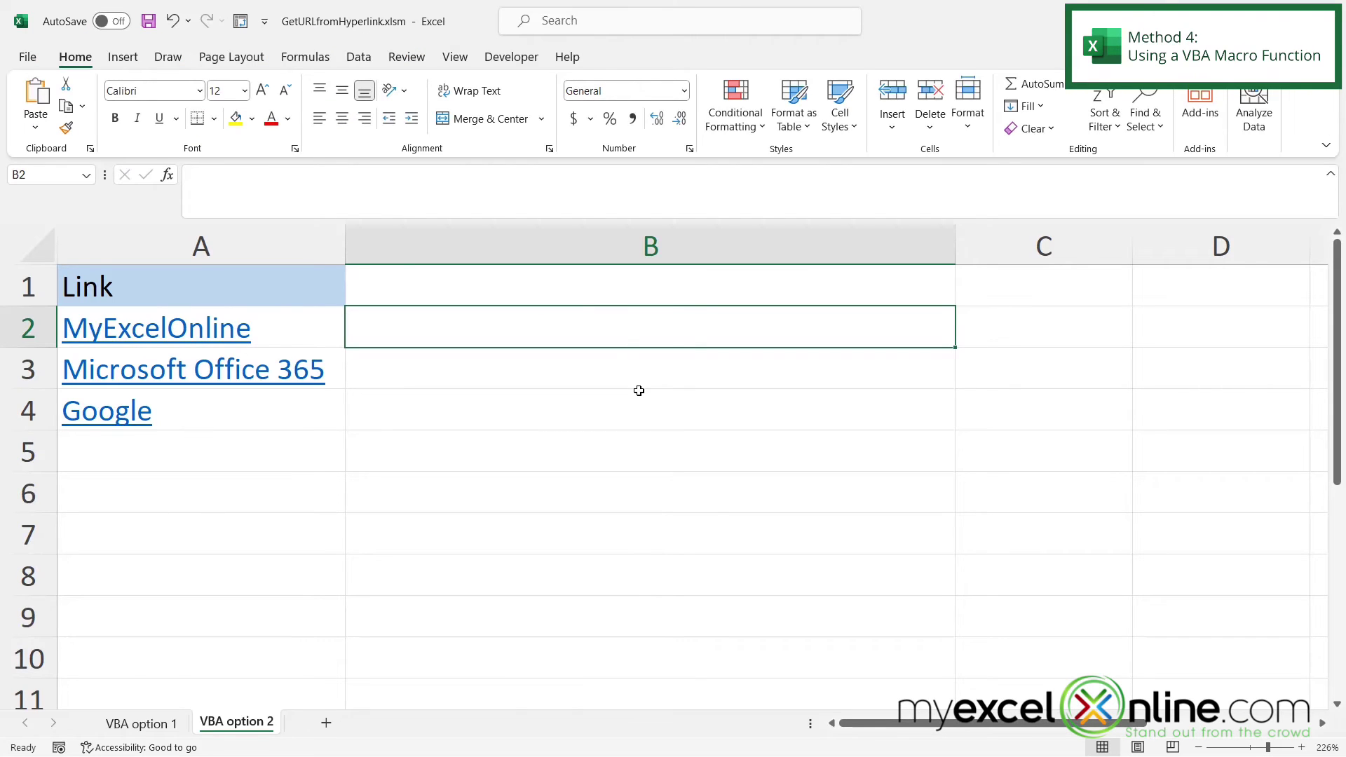
pyautogui.write('=')
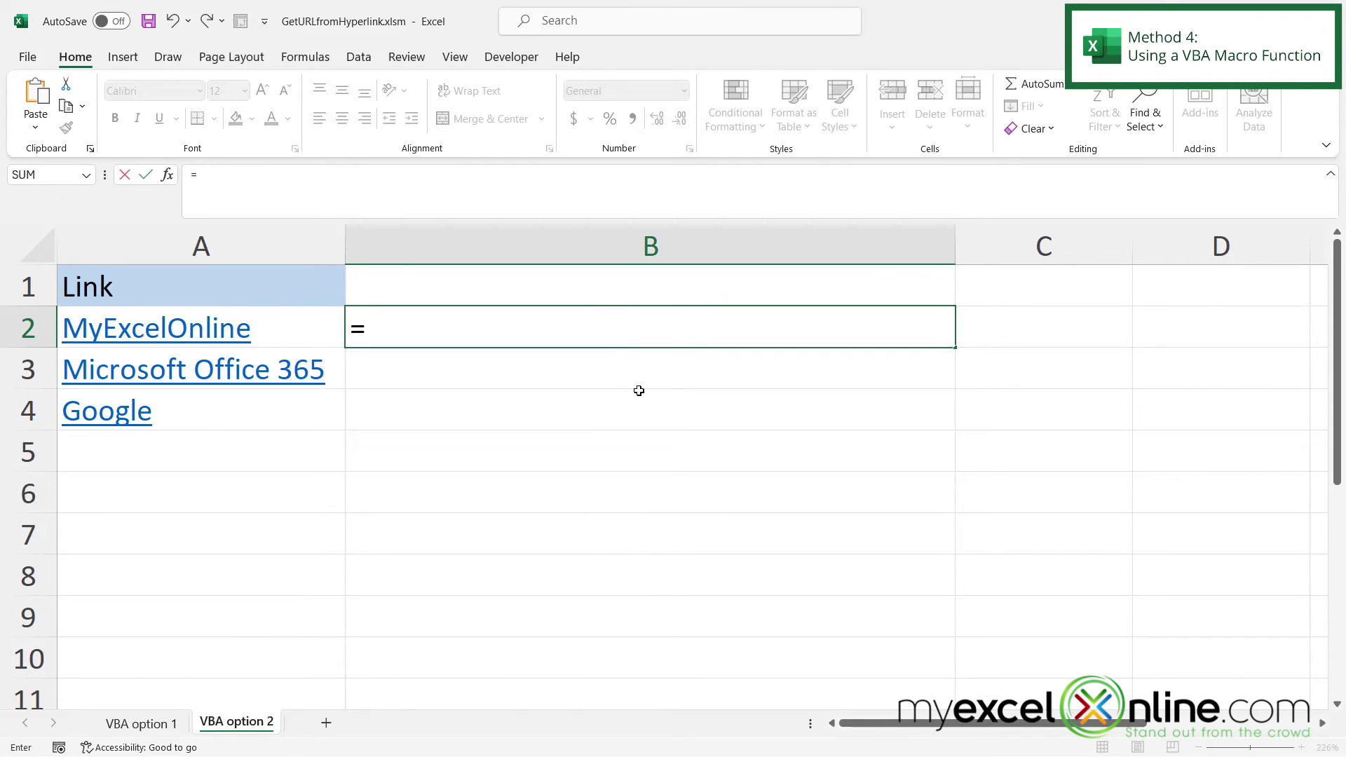
pyautogui.write('url')
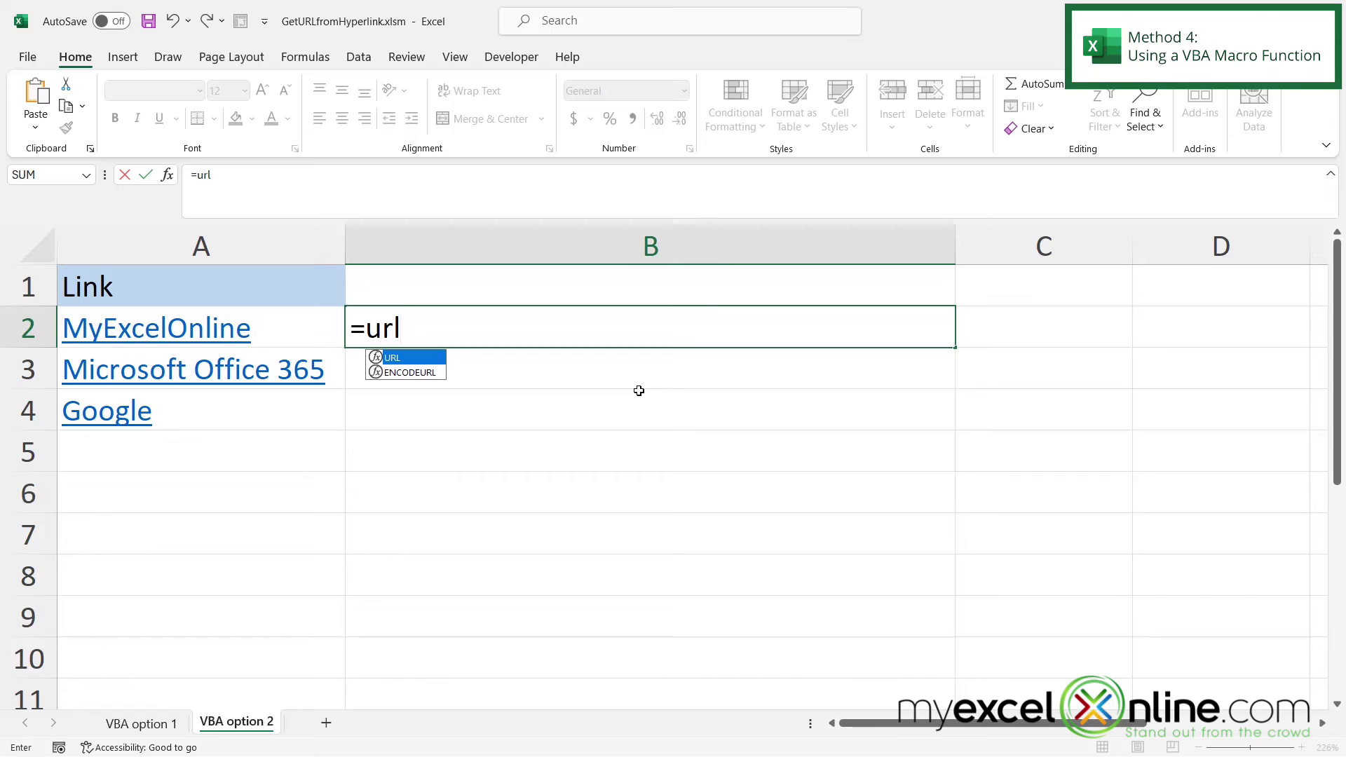
pyautogui.write('(')
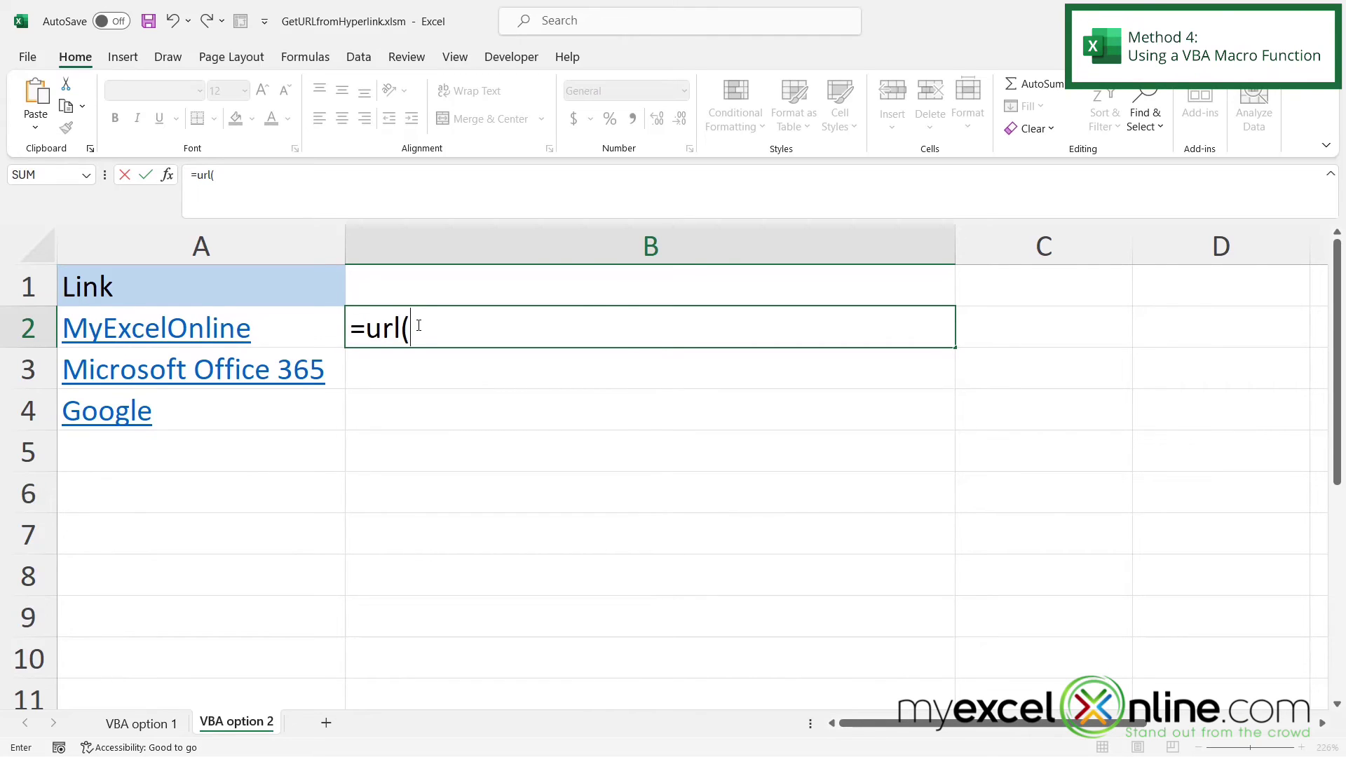
pyautogui.write('A2')
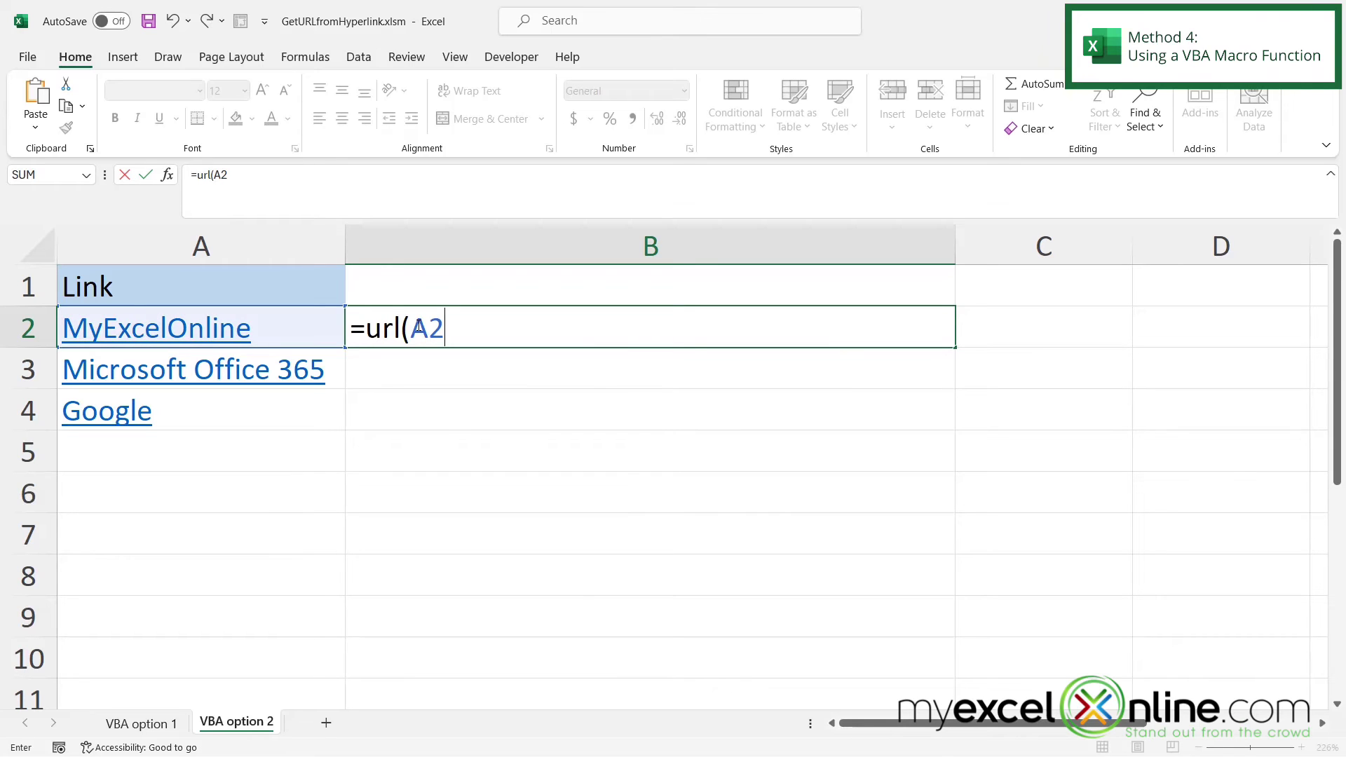
pyautogui.write(')')
pyautogui.press('Return')
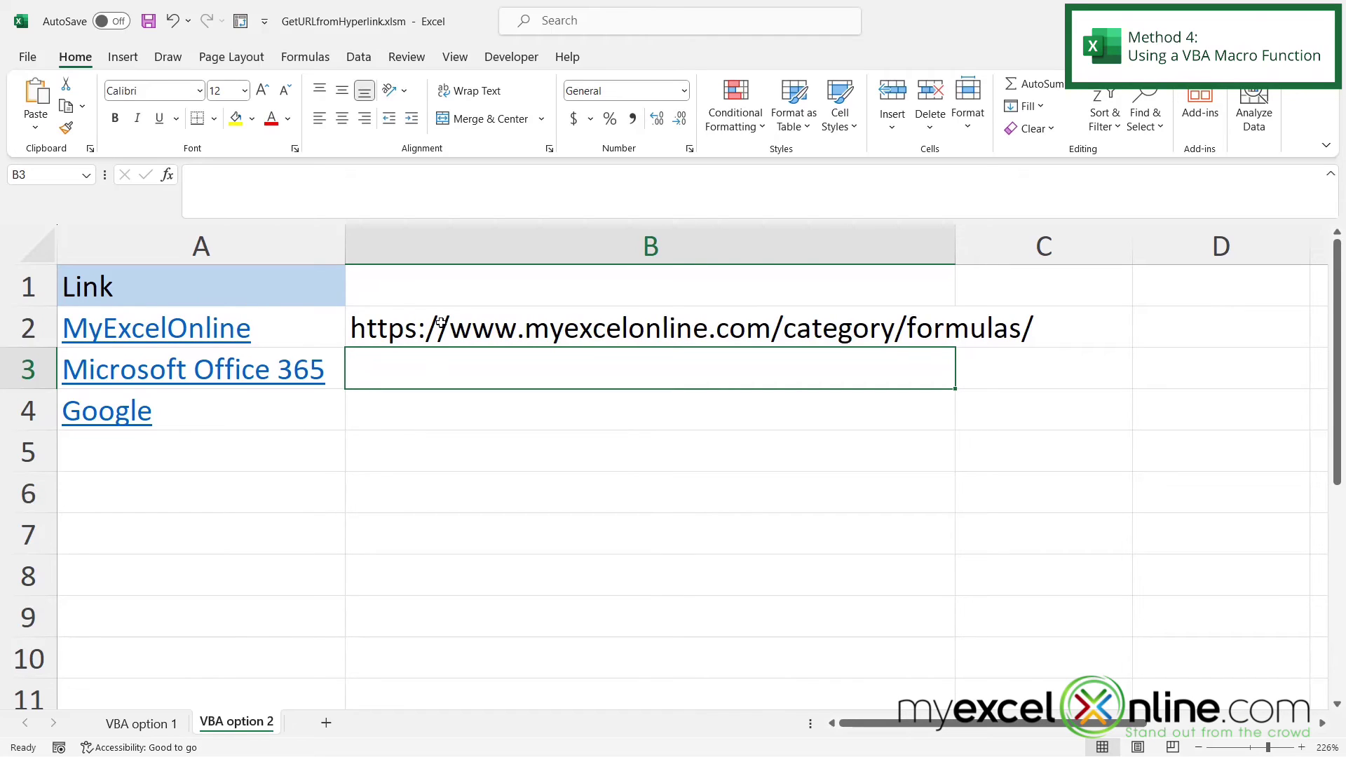
pyautogui.write('=')
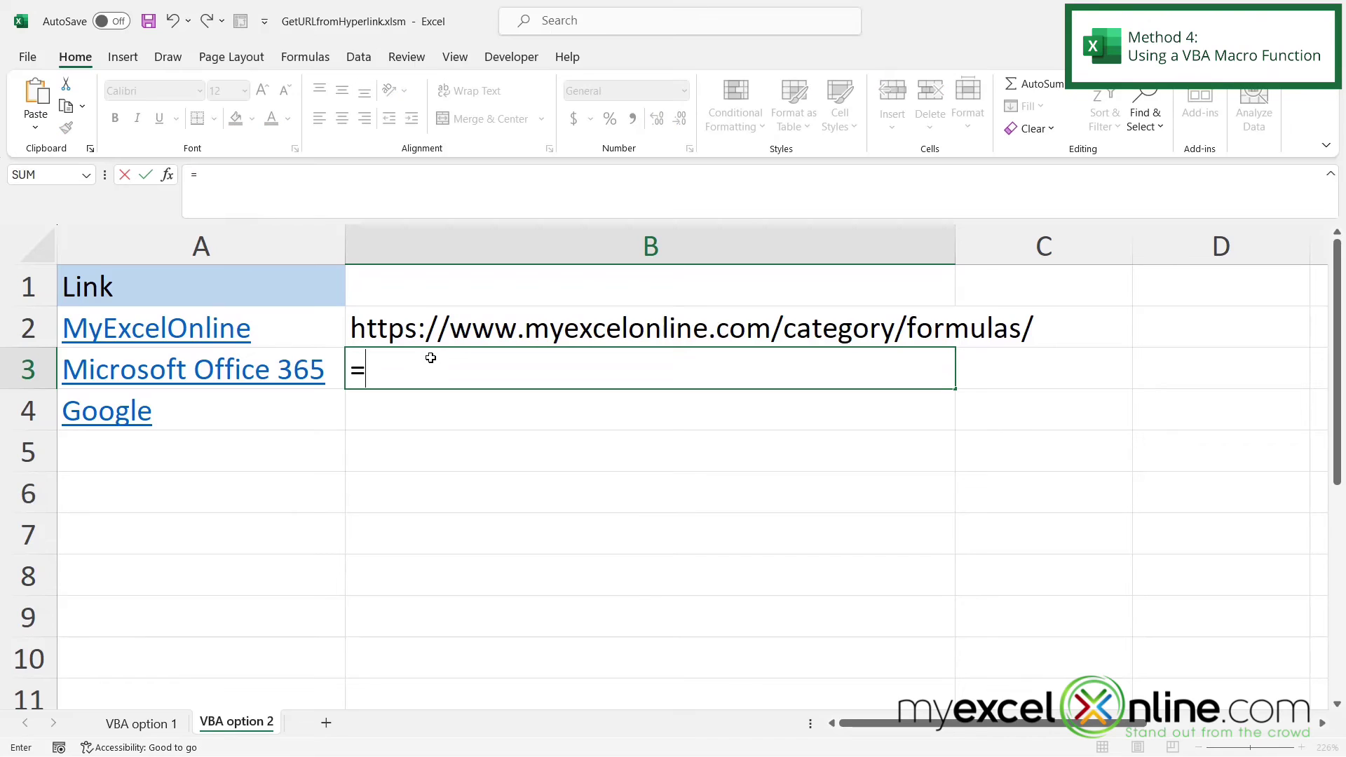
pyautogui.write('url(')
pyautogui.write('A3)')
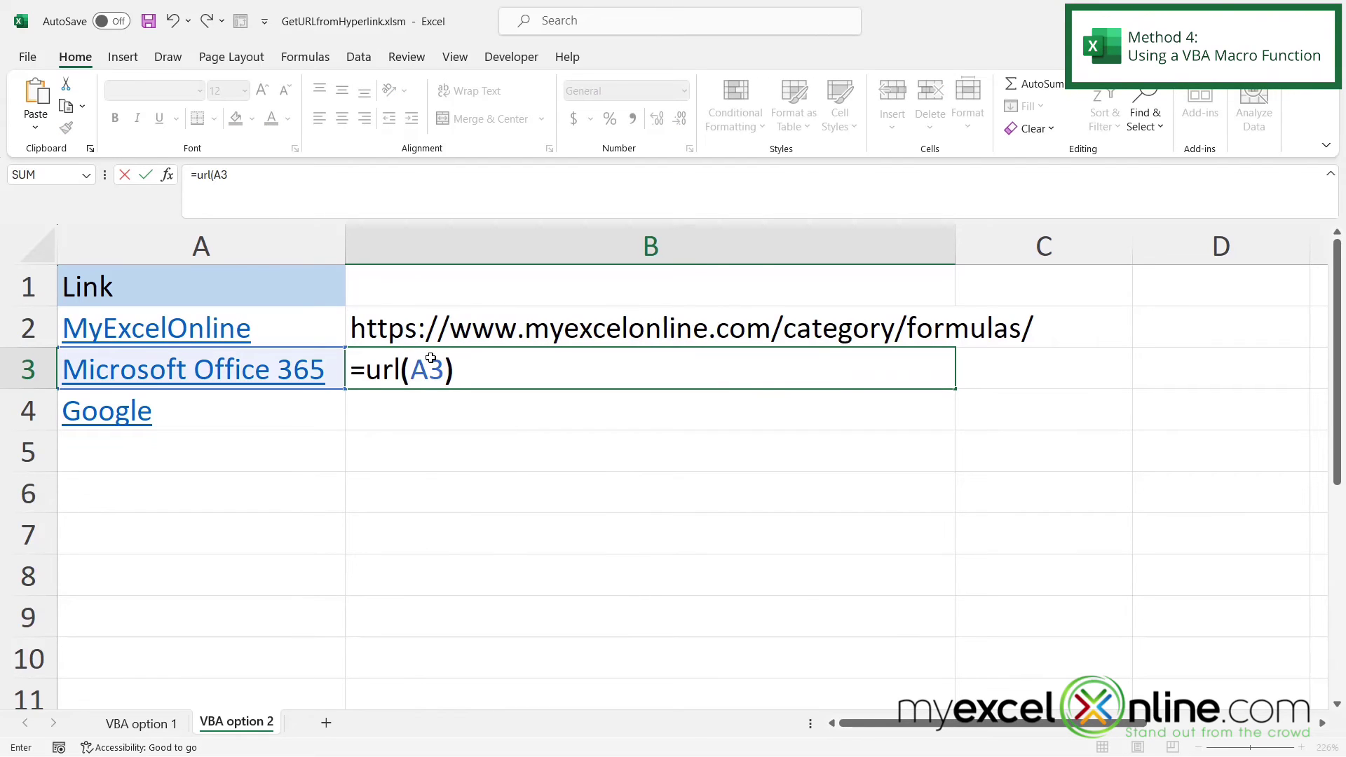
pyautogui.press('Return')
pyautogui.write('=url')
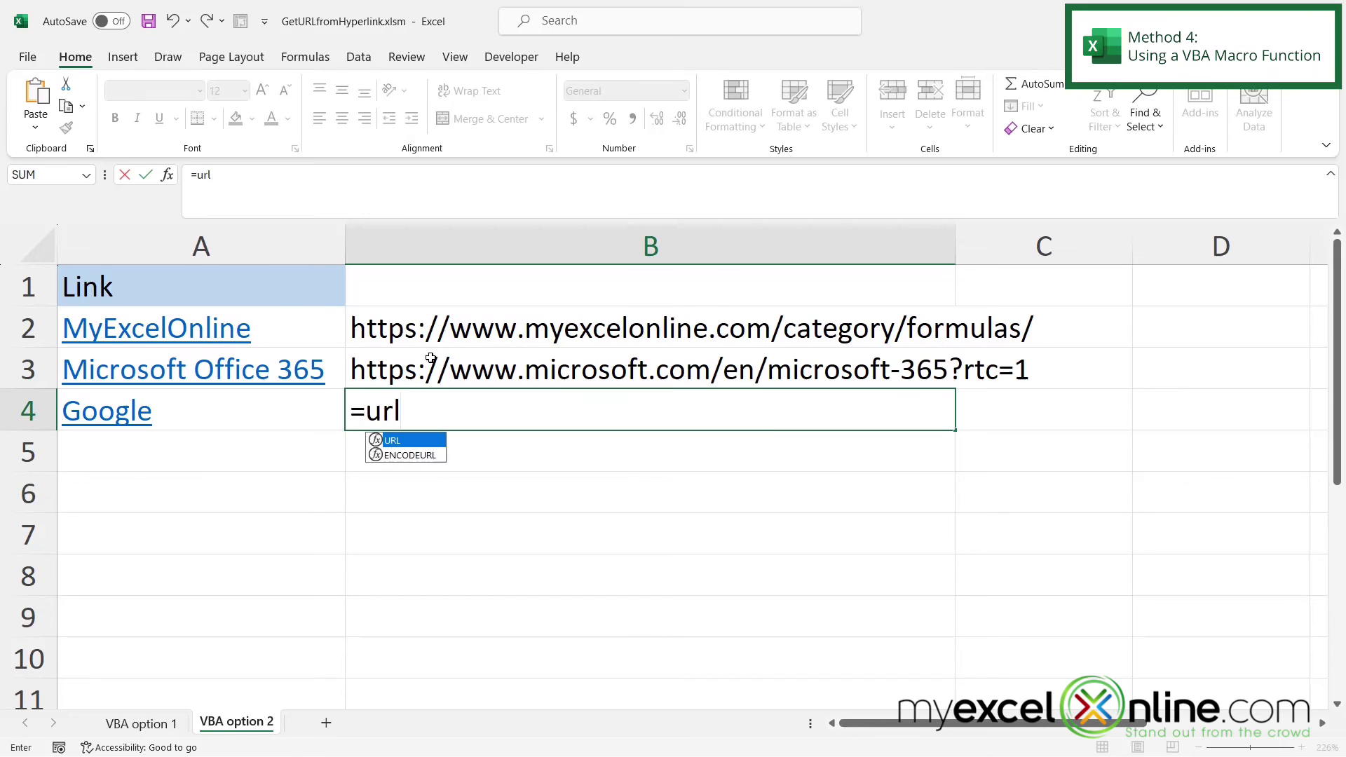
pyautogui.write('(A')
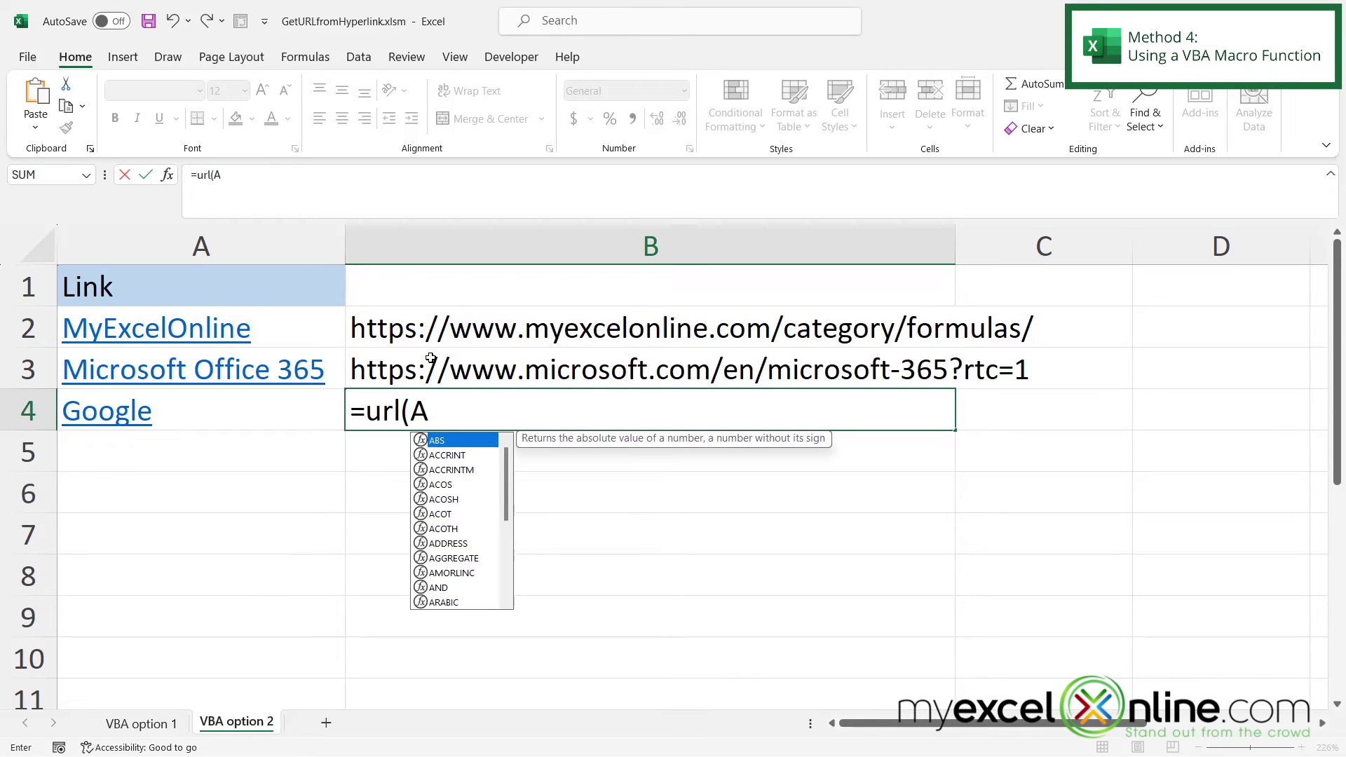
pyautogui.write('4)')
pyautogui.press('Return')
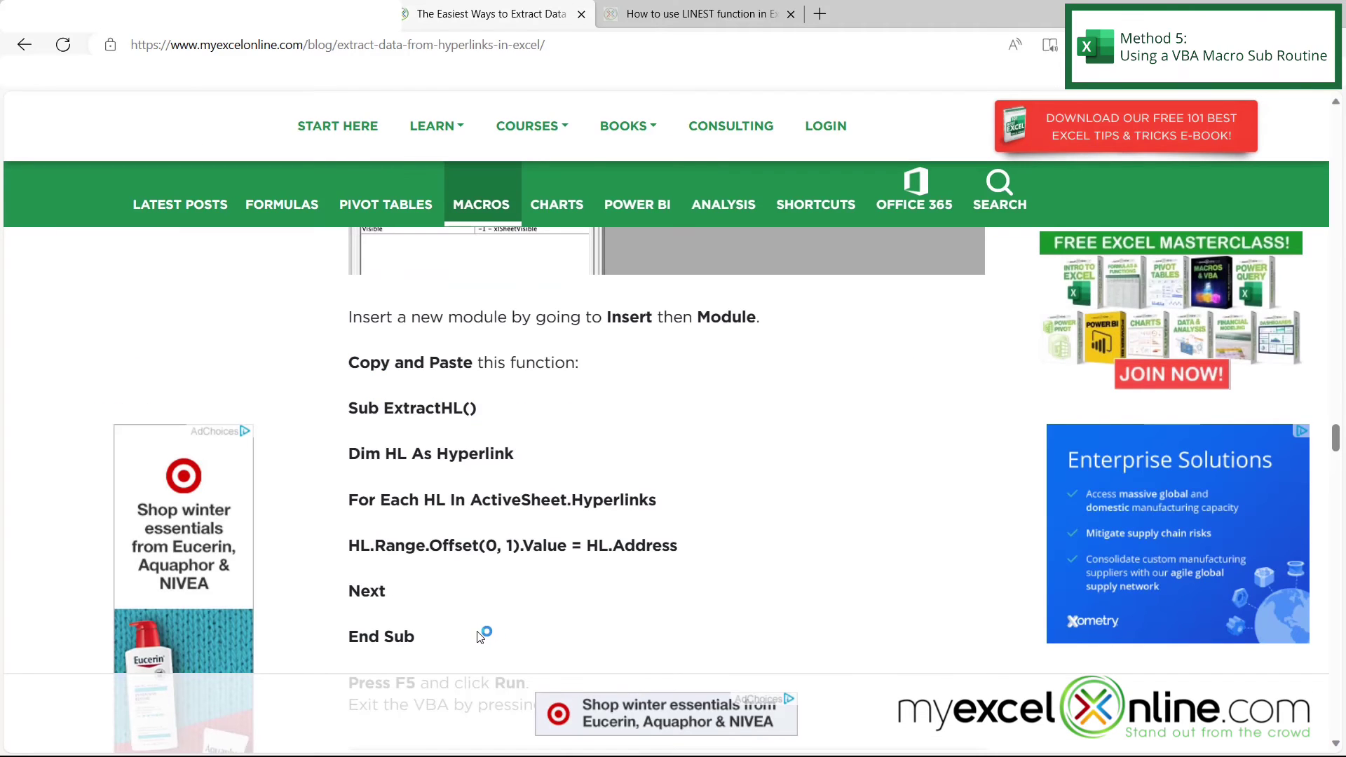
# Copy the Sub ExtractHL() macro code from the myexcelonline.com blog and return to the VBA editor
pyautogui.keyDown('shift'); pyautogui.click(442, 647); pyautogui.keyUp('shift')
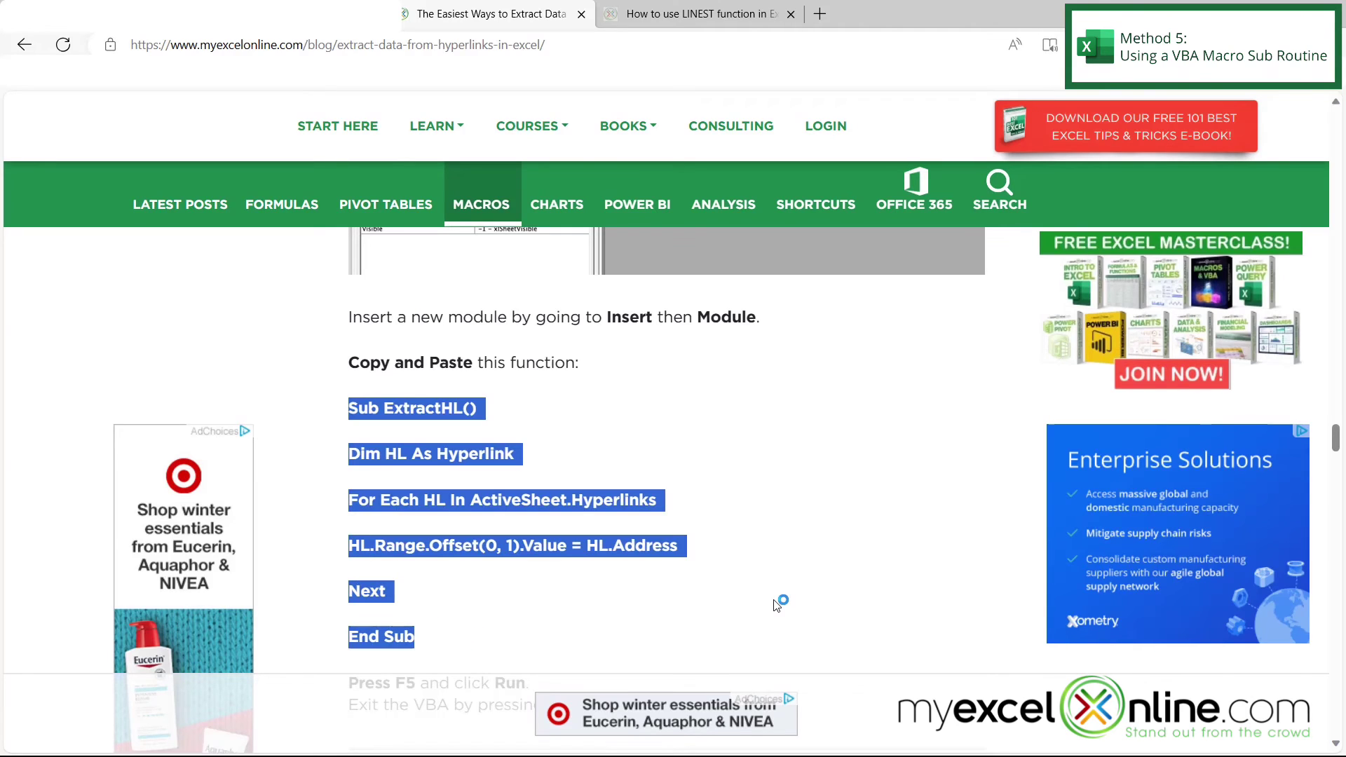
pyautogui.hotkey('alt', 'Tab')
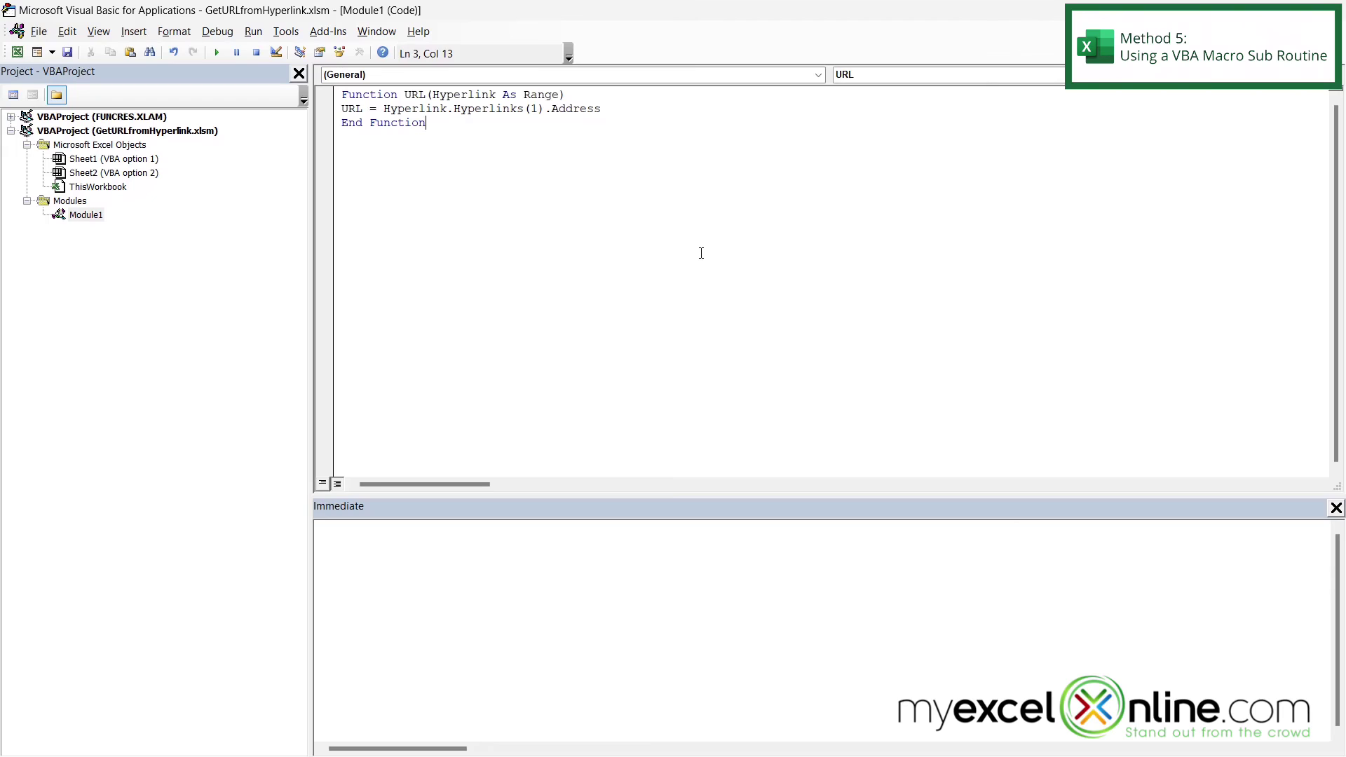
# Paste the ExtractHL macro on a new line below the URL function in Module1
pyautogui.press('Return')
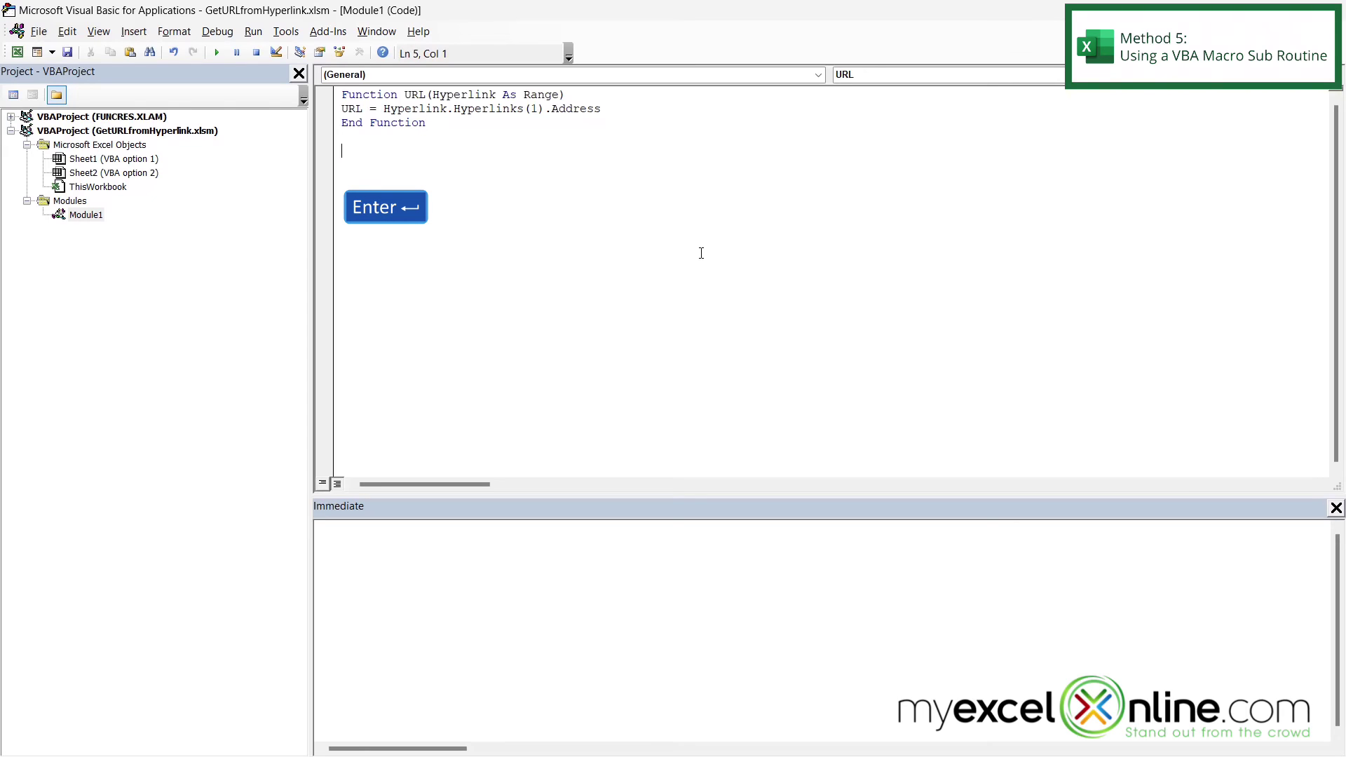
pyautogui.rightClick(209, 152)
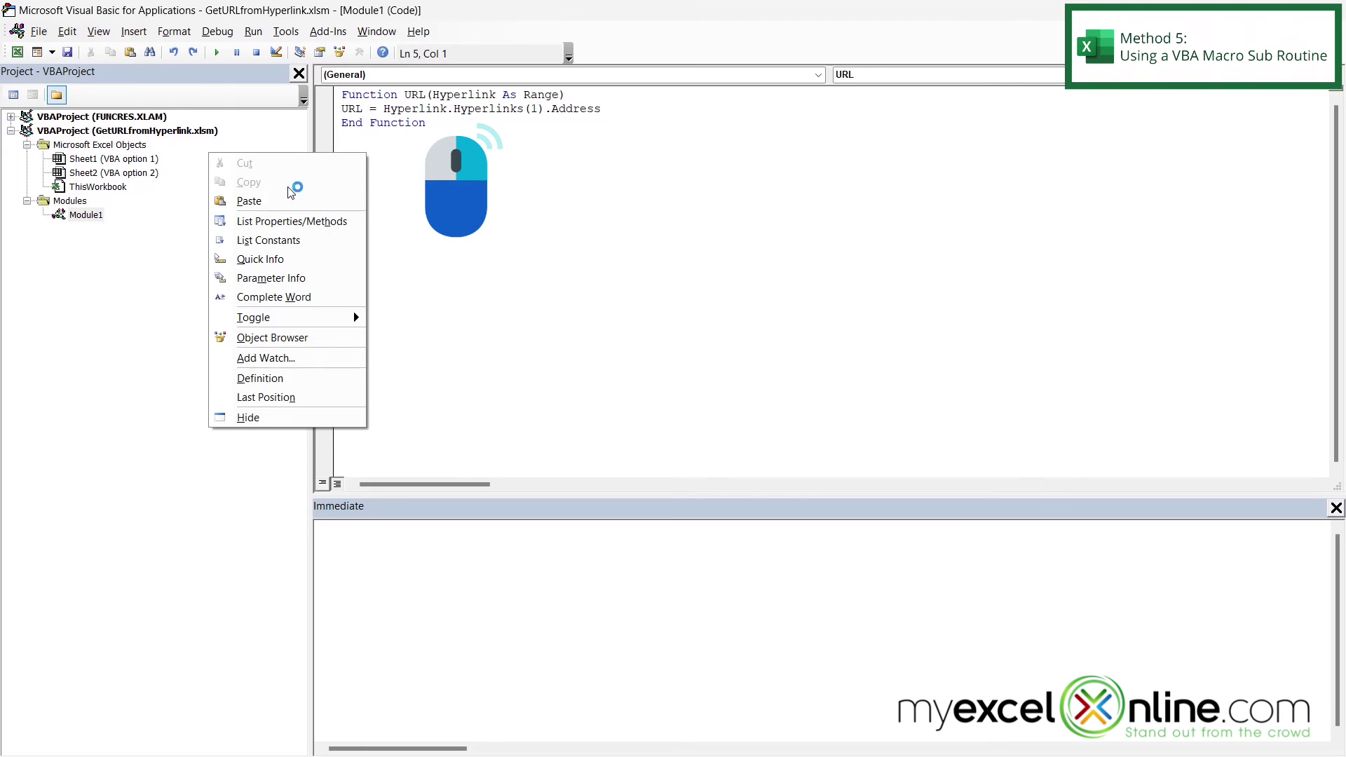
pyautogui.click(251, 201)
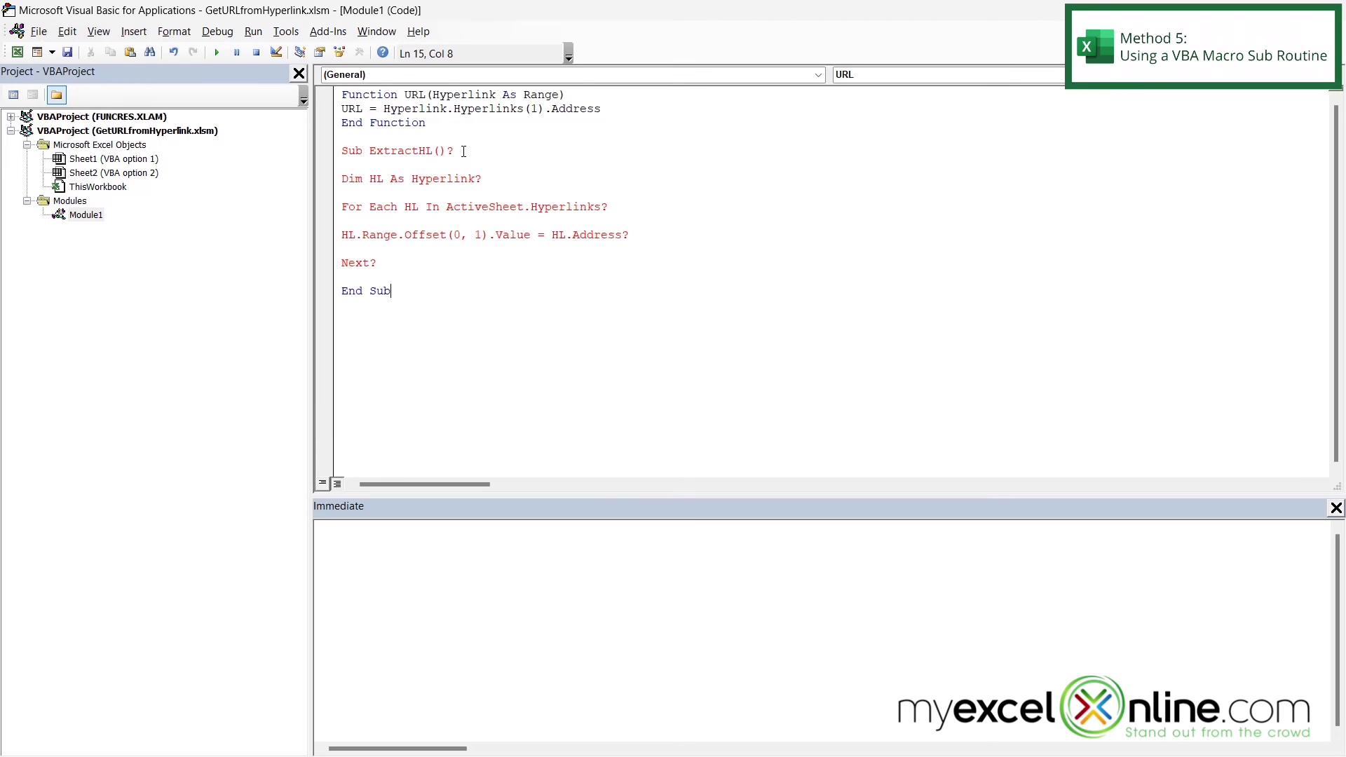
# Delete the five stray question marks from the ends of the pasted ExtractHL lines
pyautogui.click(462, 151)
pyautogui.press('BackSpace')
pyautogui.click(519, 177)
pyautogui.press('BackSpace')
pyautogui.click(639, 206)
pyautogui.press('BackSpace')
pyautogui.click(636, 235)
pyautogui.press('BackSpace')
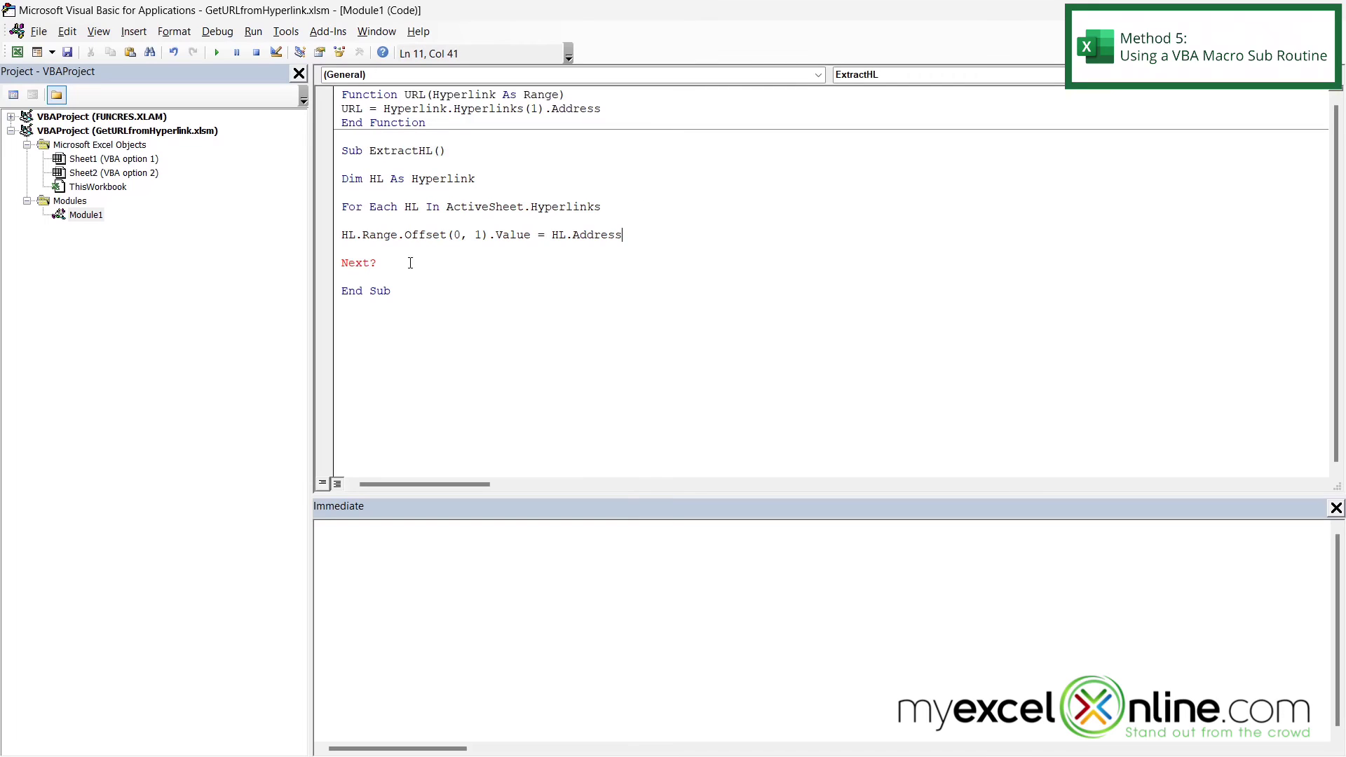
pyautogui.click(411, 264)
pyautogui.press('BackSpace')
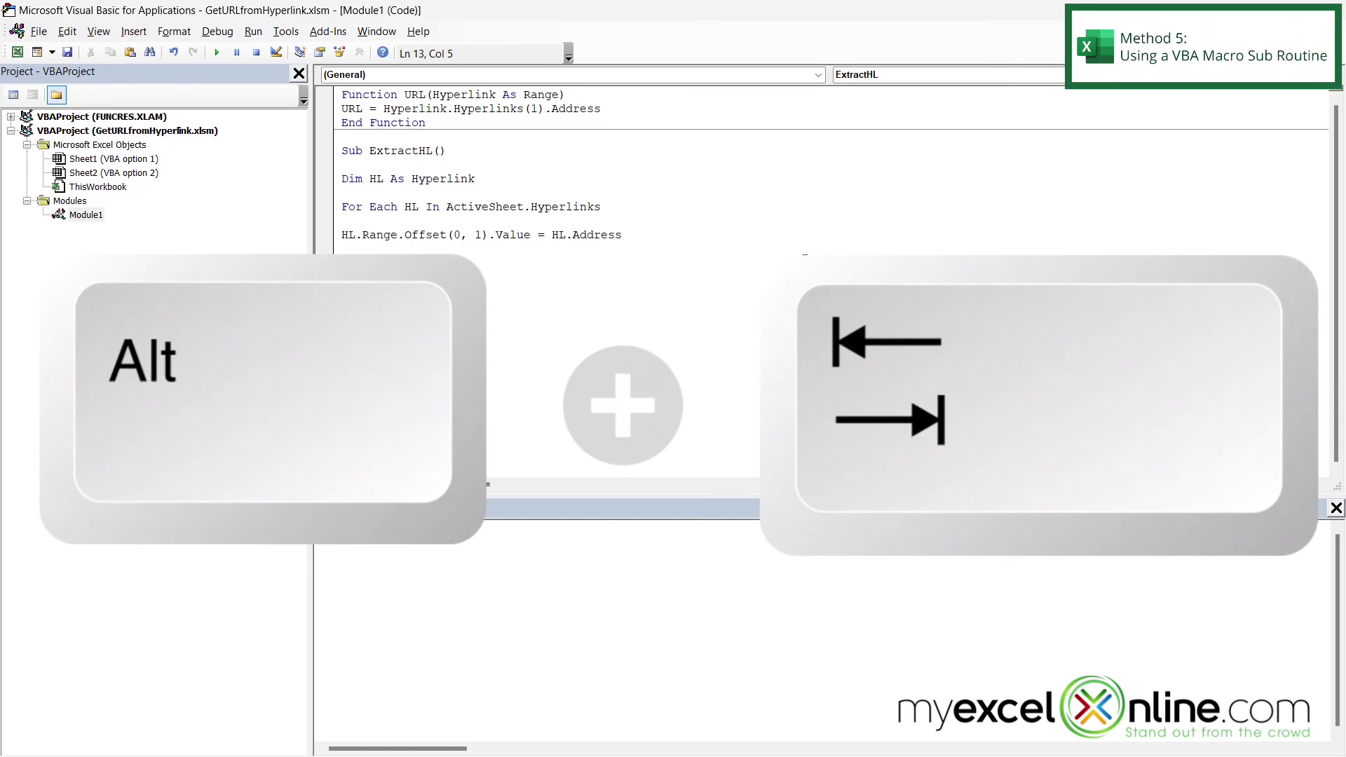
# Run the ExtractHL macro via View > Macros to fill B2:B4 with the web addresses
pyautogui.hotkey('alt', 'Tab')
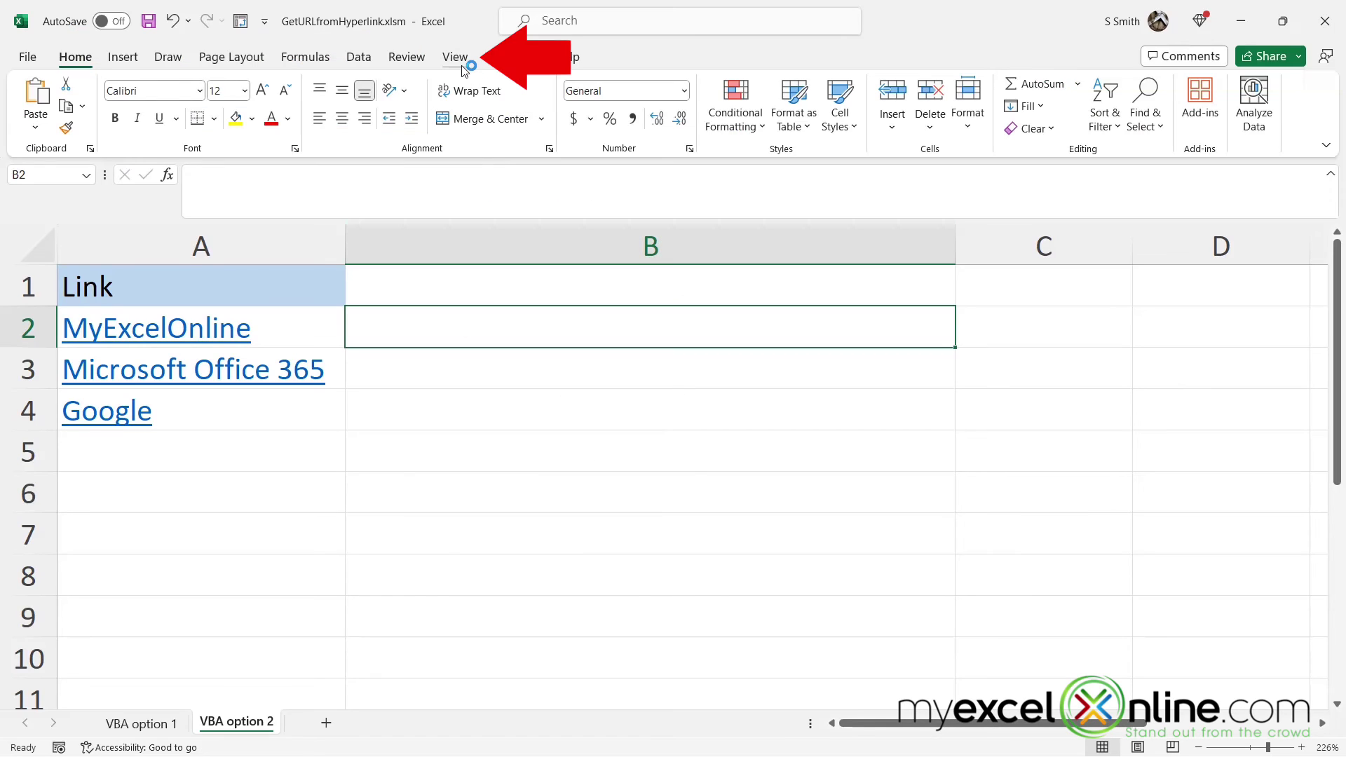
pyautogui.click(459, 61)
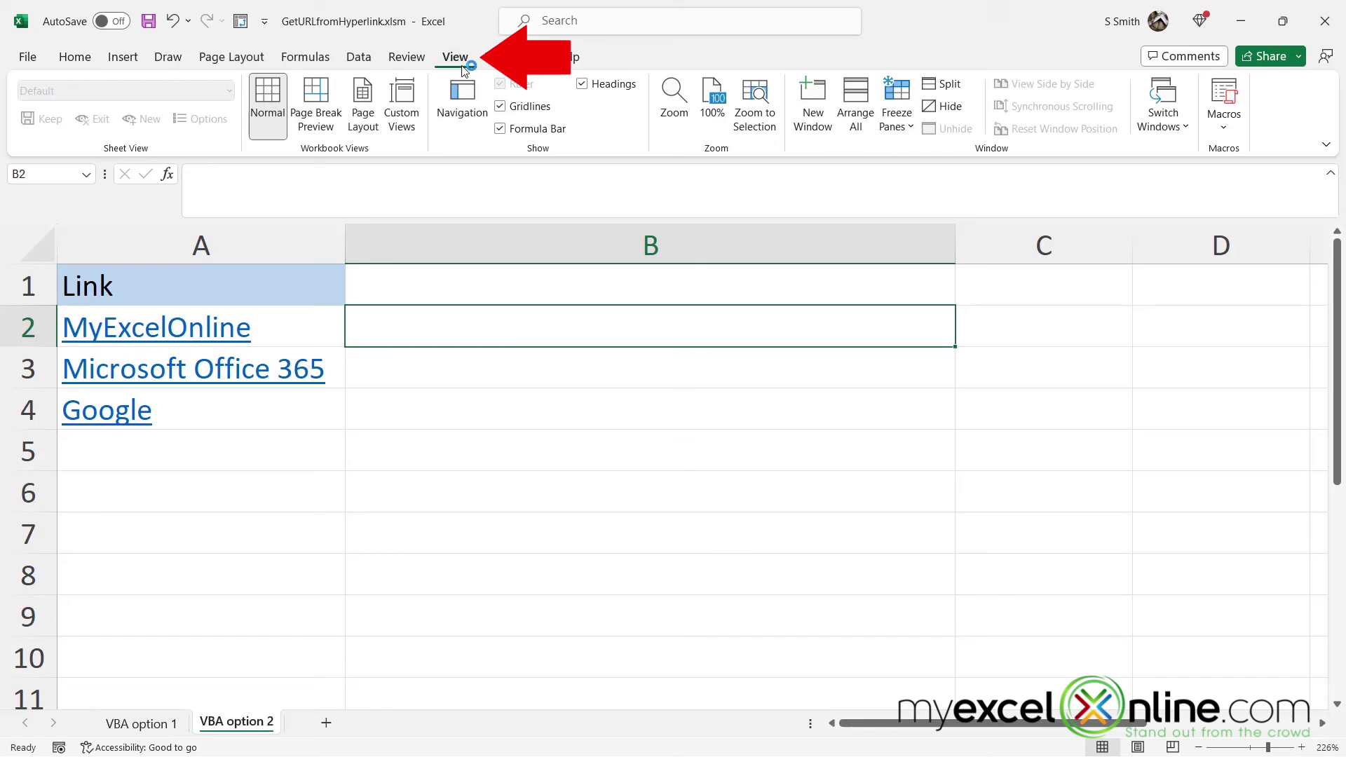
pyautogui.click(1221, 131)
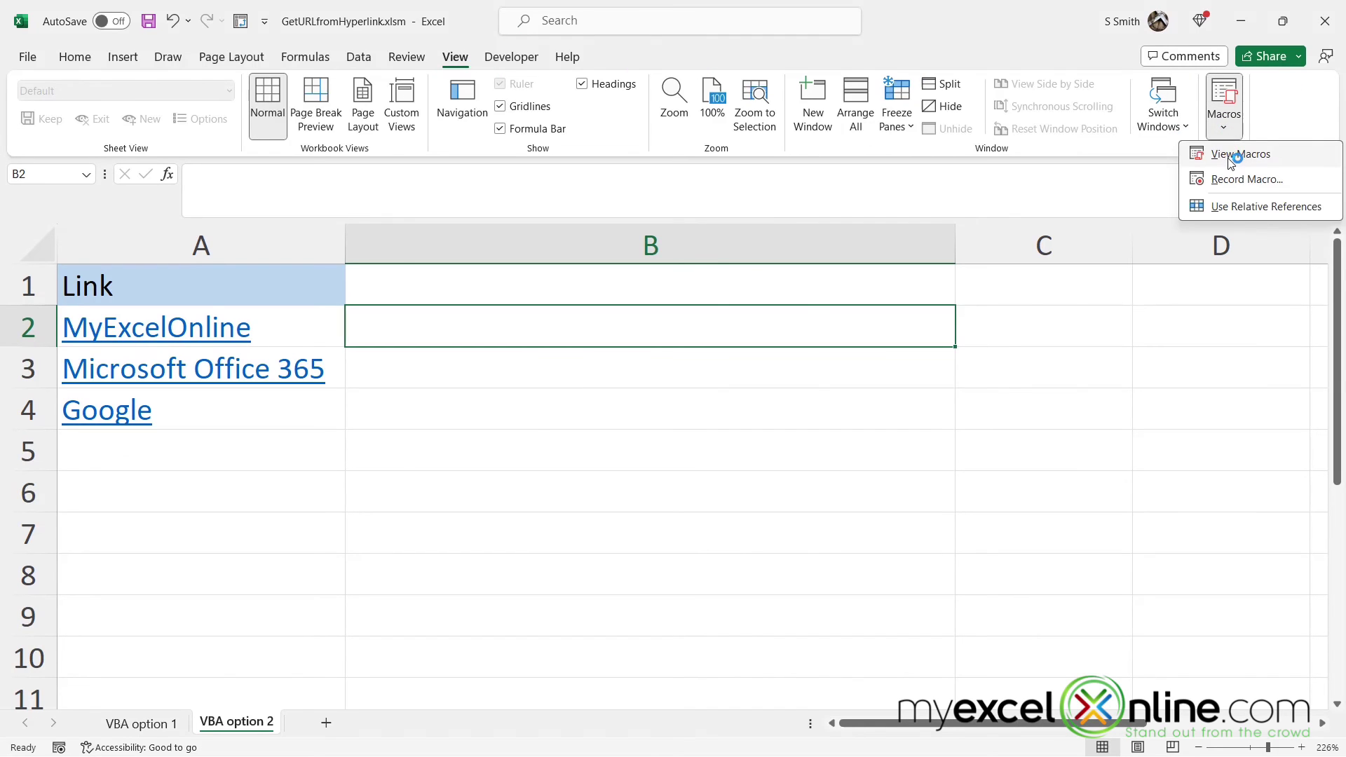
pyautogui.click(1231, 155)
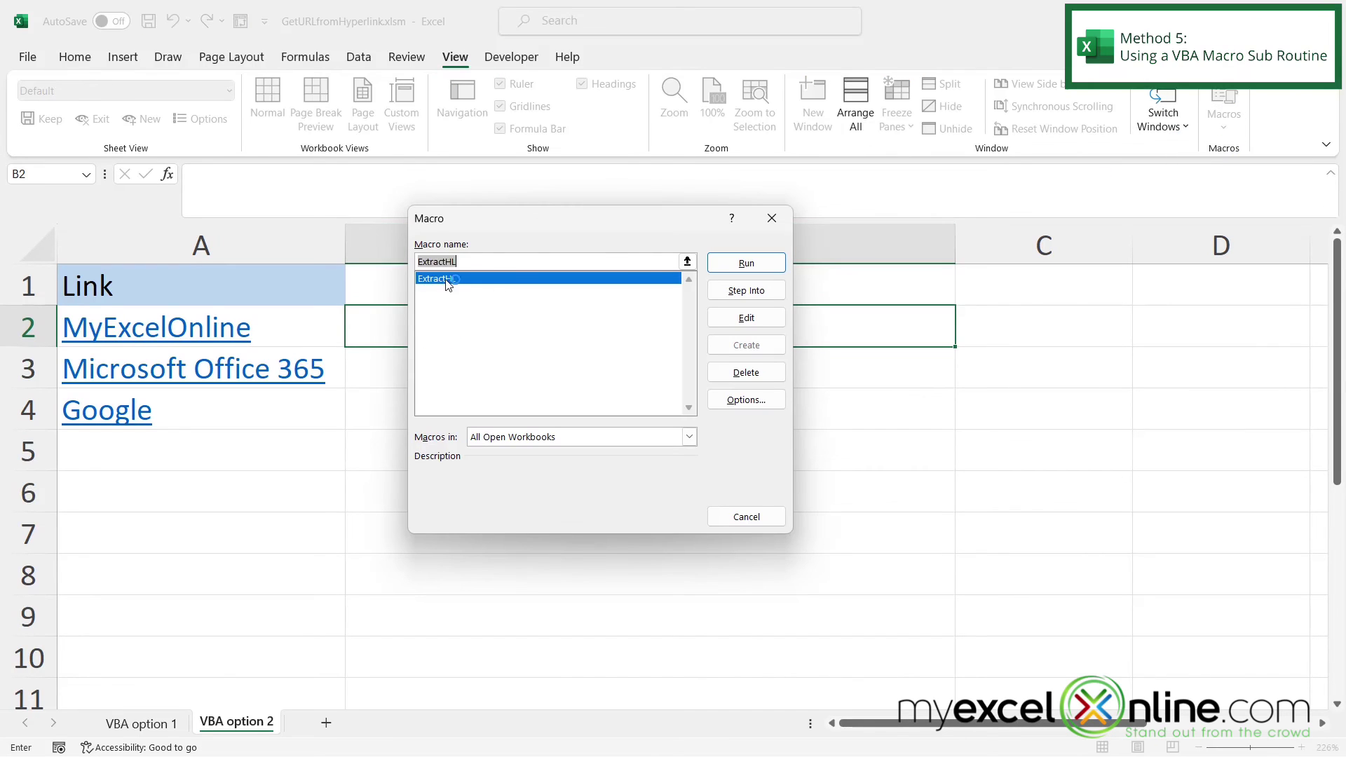
pyautogui.doubleClick(463, 281)
pyautogui.click(746, 265)
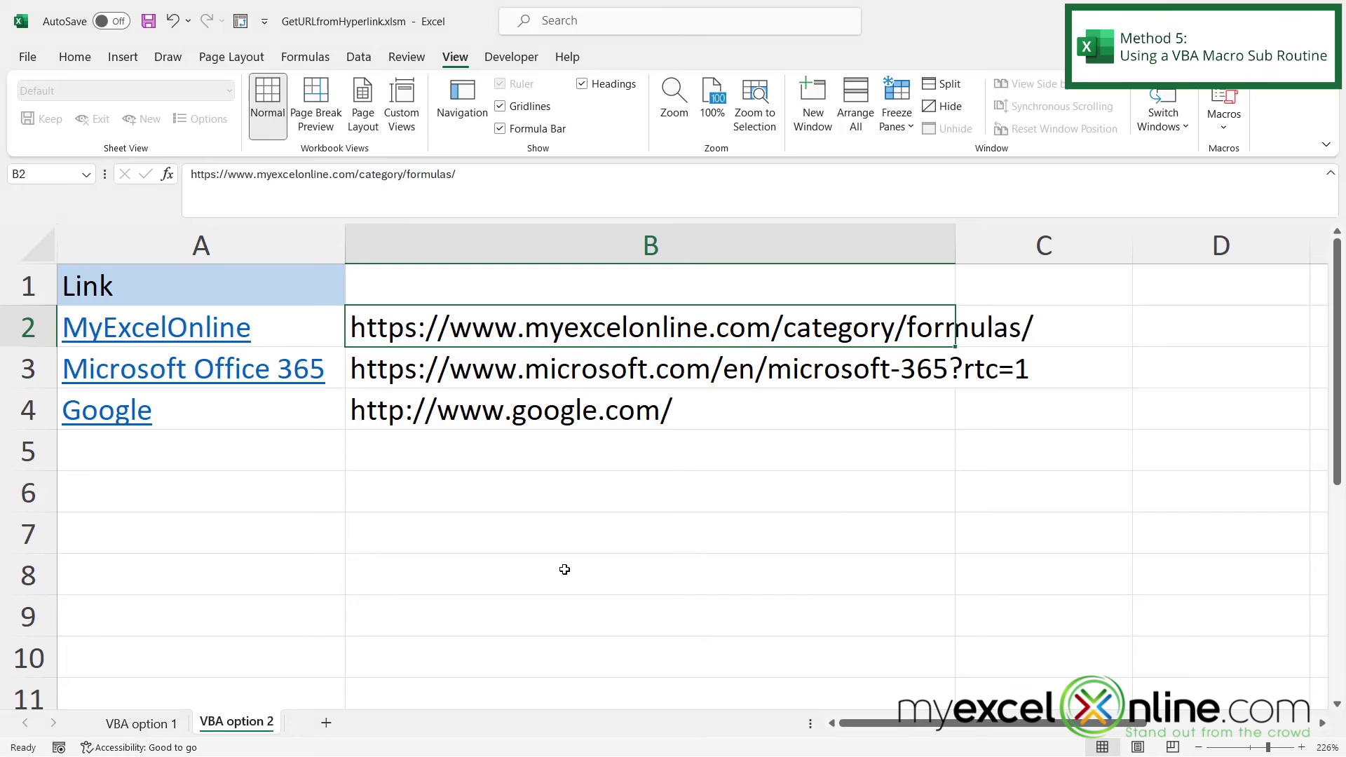